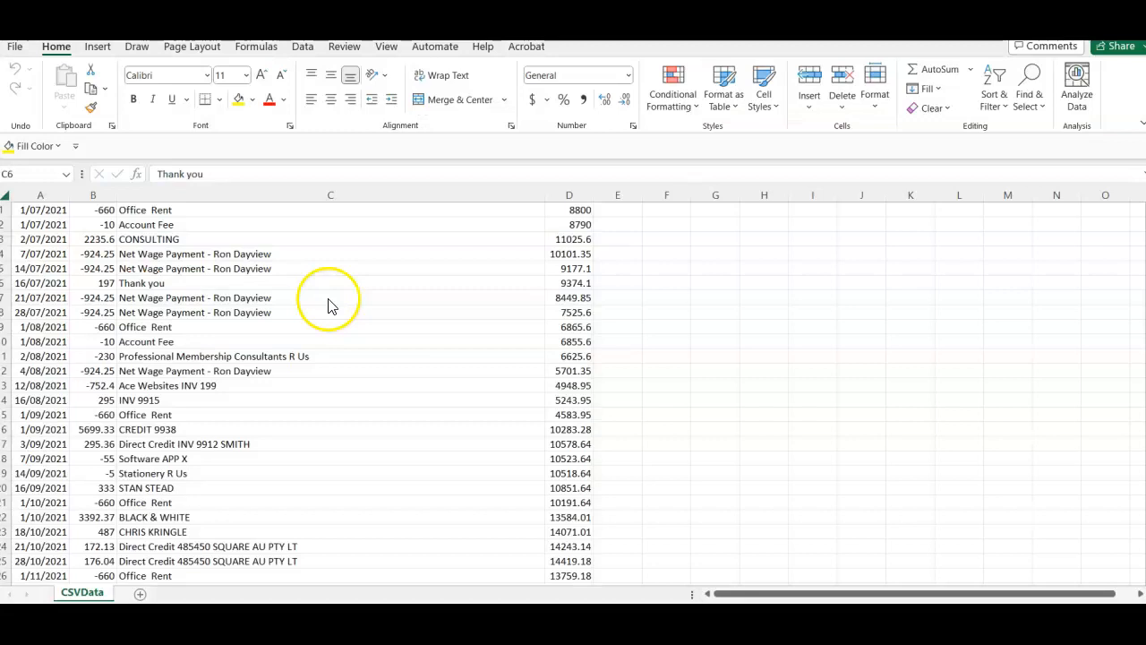
- Duplicate the CSVData sheet within the same workbook and rename the copy Back up Copy
{"action": "right_click", "coordinate": [82, 594]}
{"action": "left_click", "coordinate": [159, 452]}
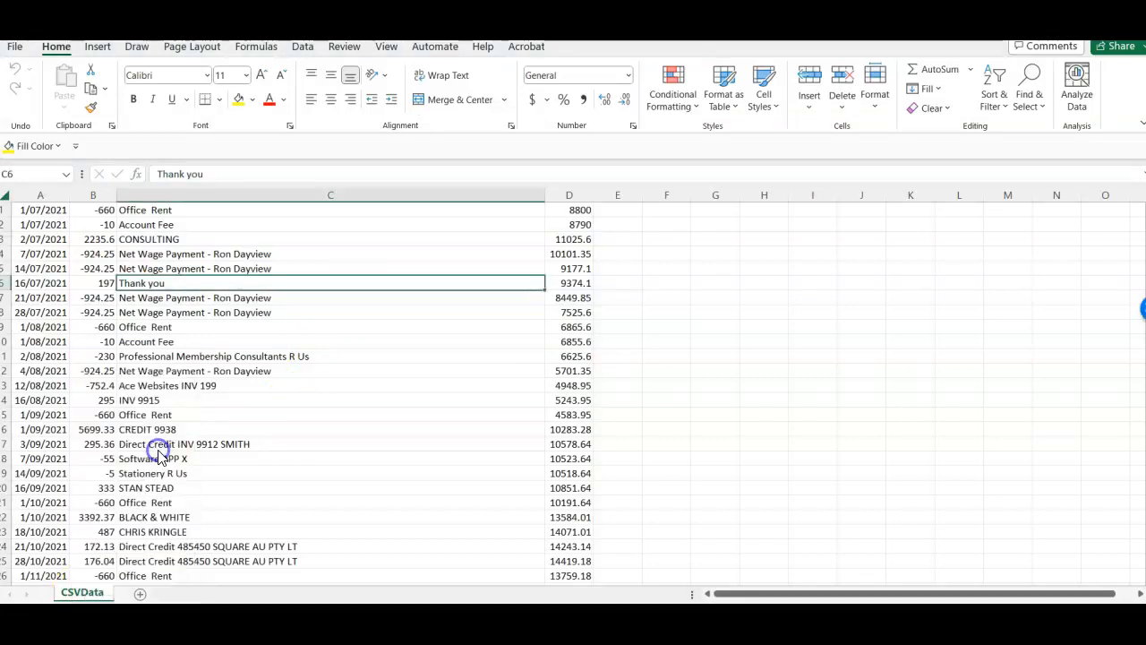
{"action": "left_click", "coordinate": [51, 533]}
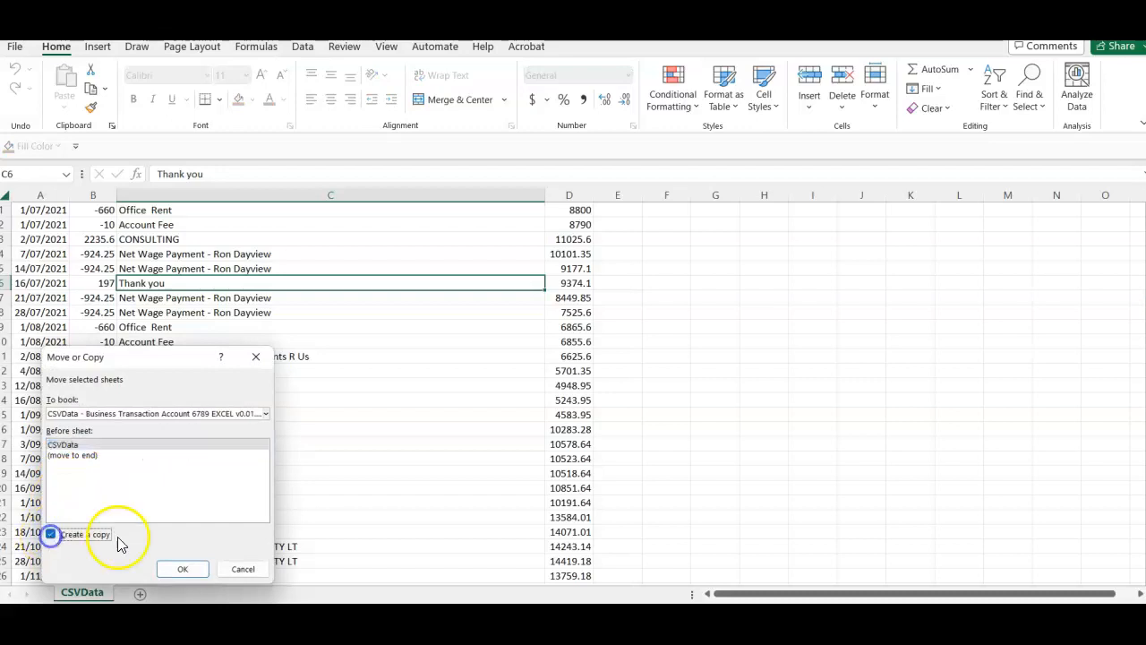
{"action": "left_click", "coordinate": [184, 569]}
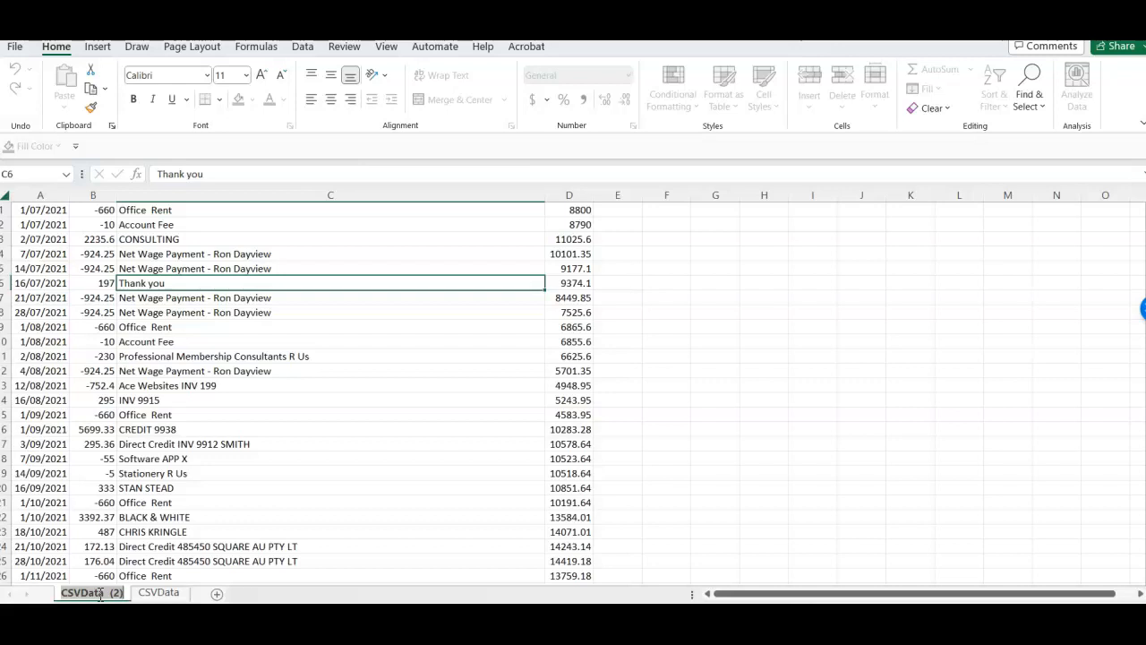
{"action": "double_click", "coordinate": [100, 594]}
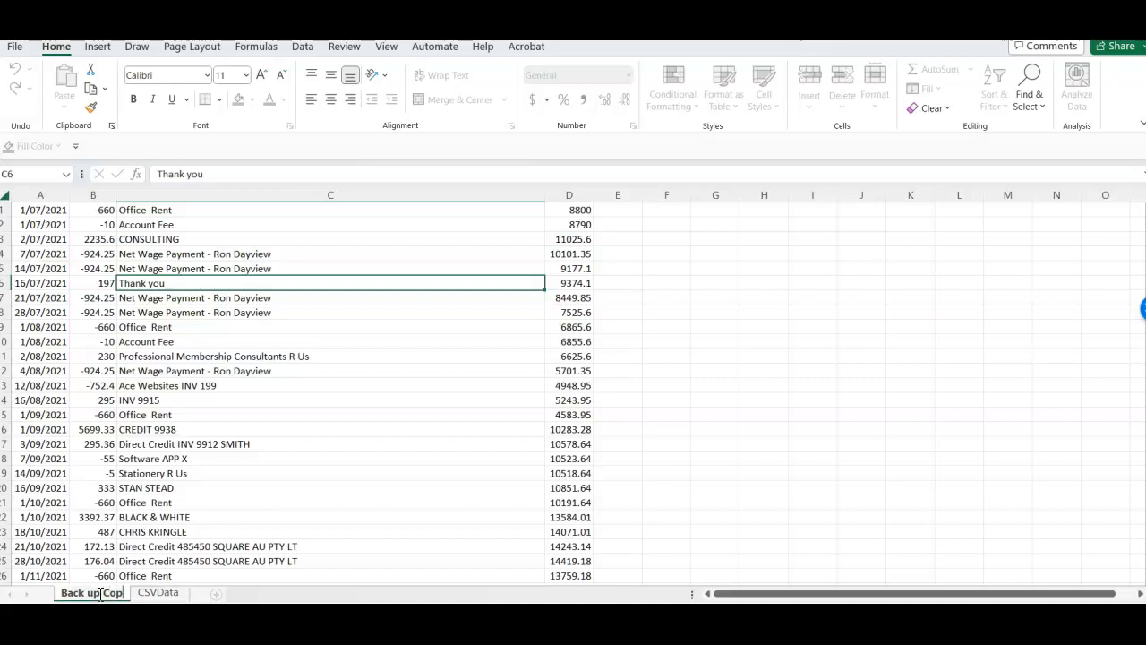
- Rename the CSVData sheet as Original CSVData
{"action": "left_click", "coordinate": [165, 593]}
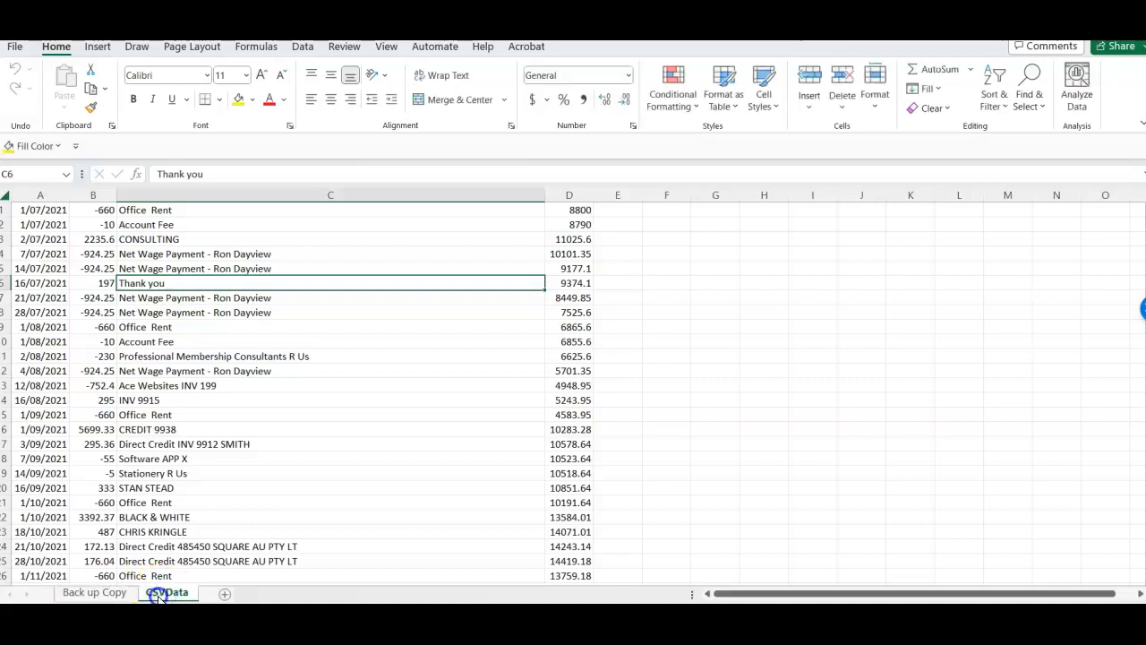
{"action": "double_click", "coordinate": [158, 595]}
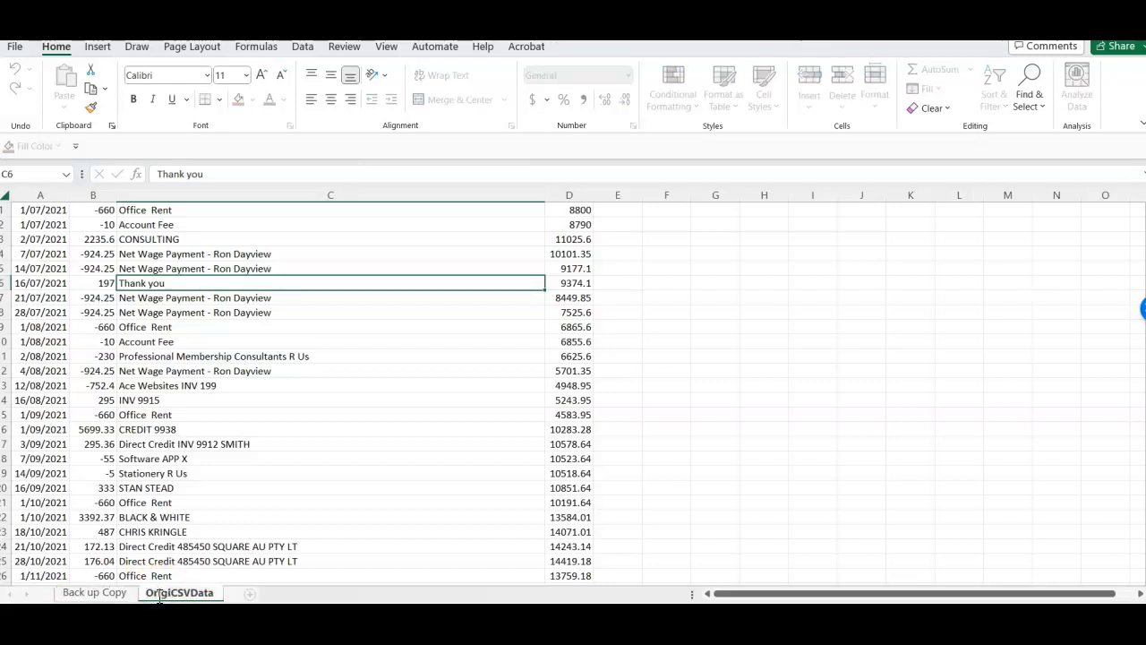
{"action": "left_click", "coordinate": [276, 512]}
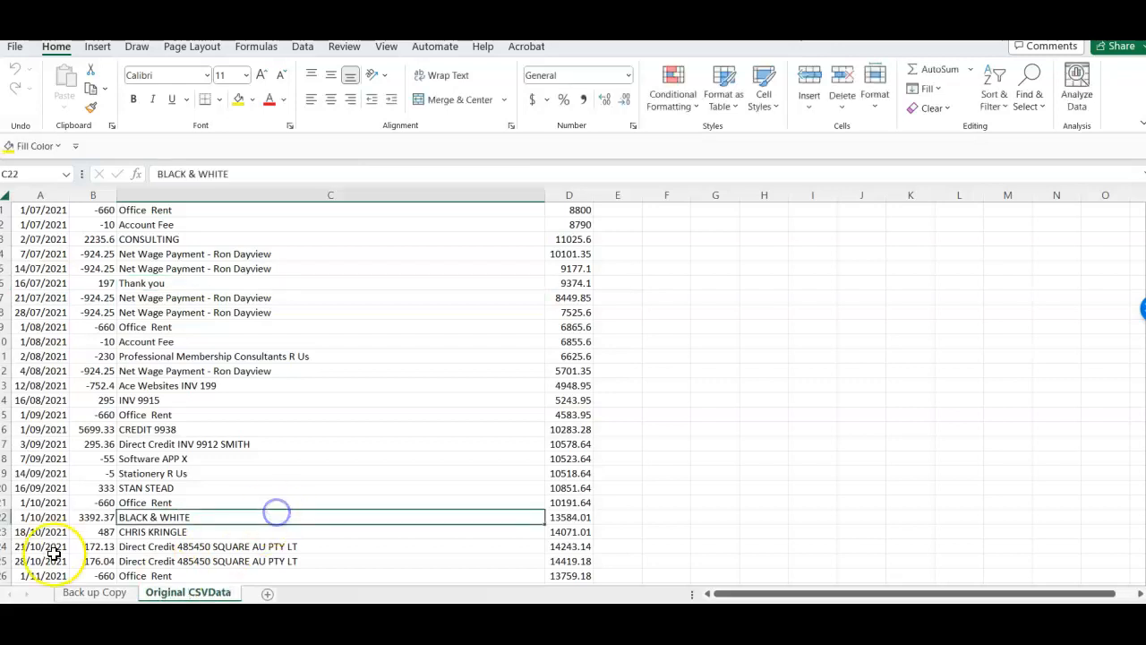
{"action": "left_click", "coordinate": [282, 474]}
- Delete the running balance column D from the Back up Copy sheet
{"action": "left_click", "coordinate": [115, 591]}
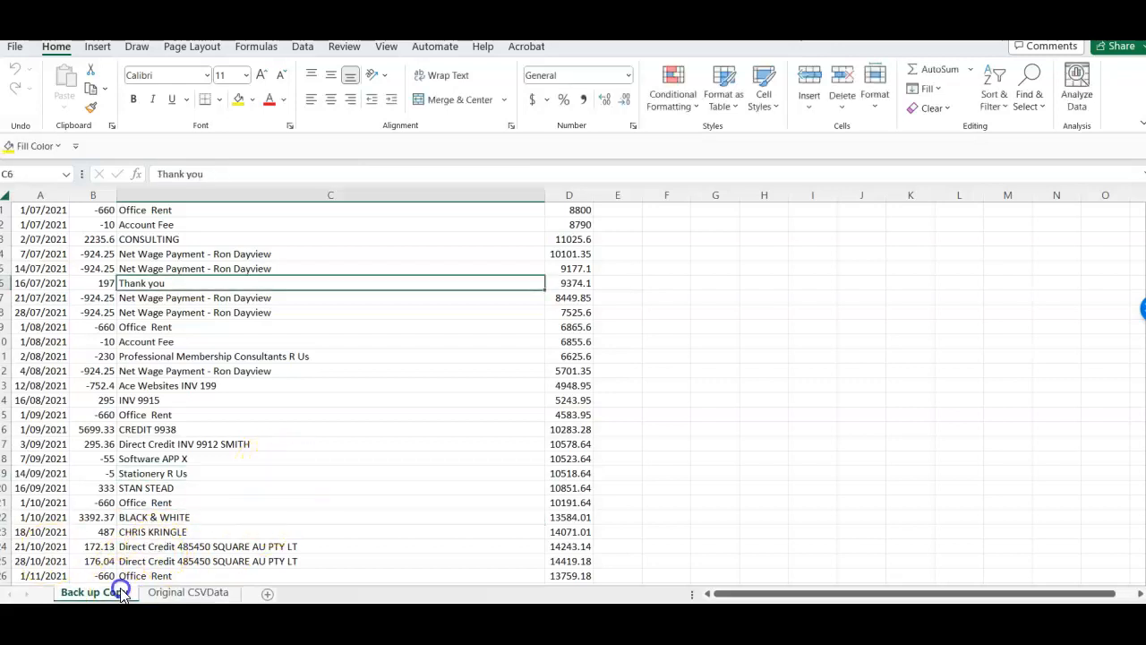
{"action": "left_click", "coordinate": [224, 355]}
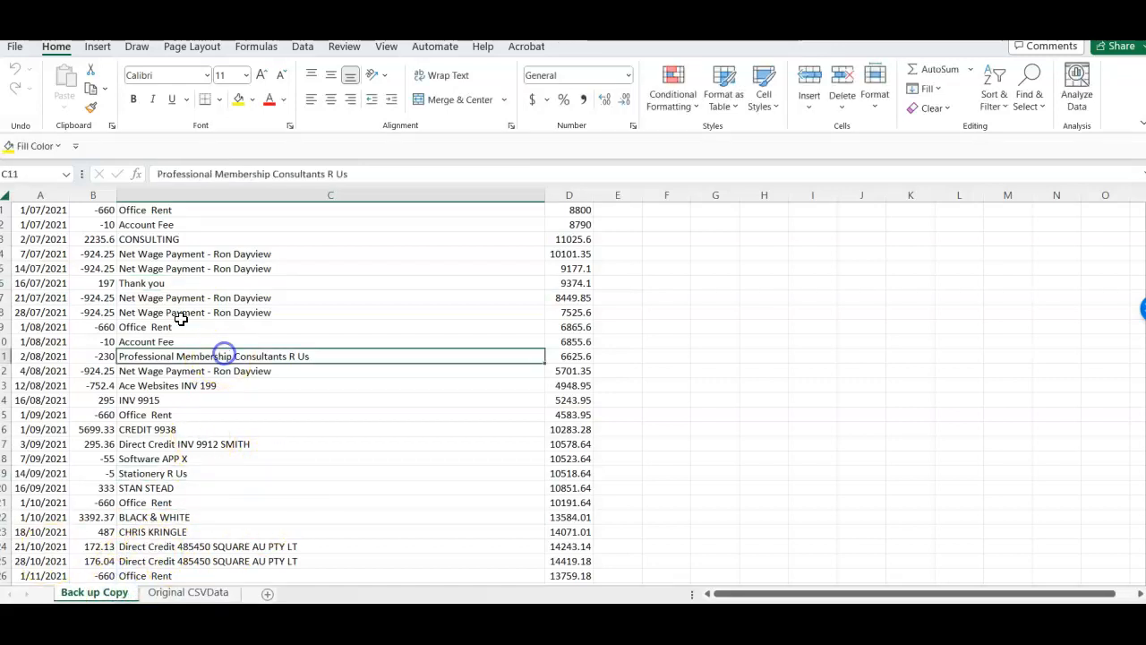
{"action": "left_click", "coordinate": [7, 194]}
{"action": "left_click", "coordinate": [575, 194]}
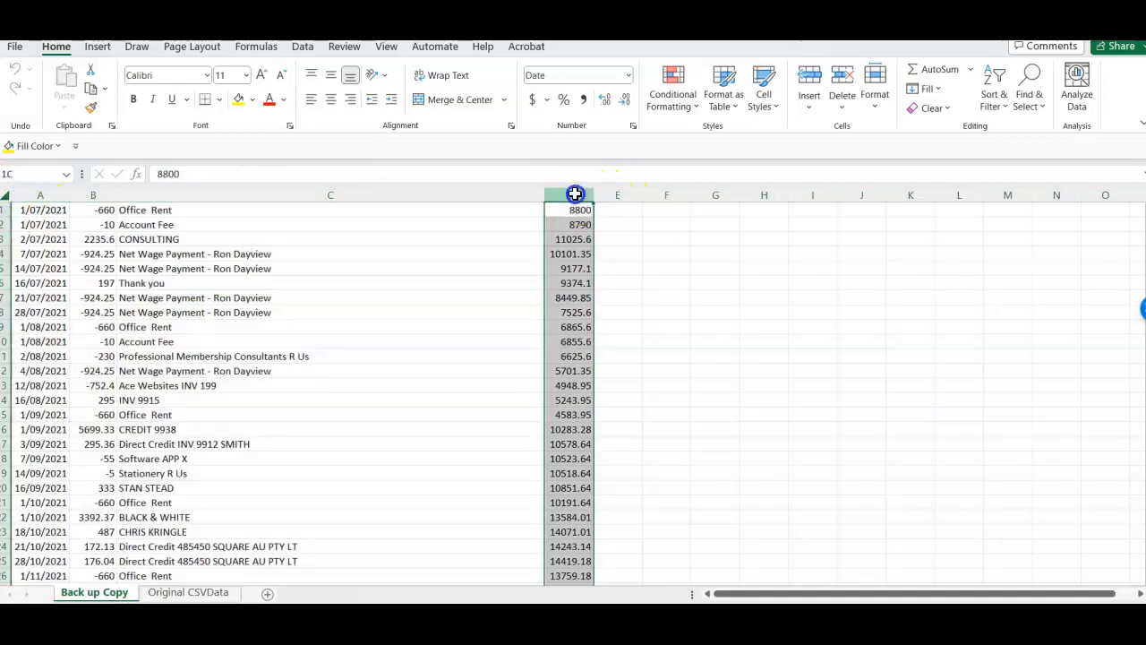
{"action": "right_click", "coordinate": [575, 194]}
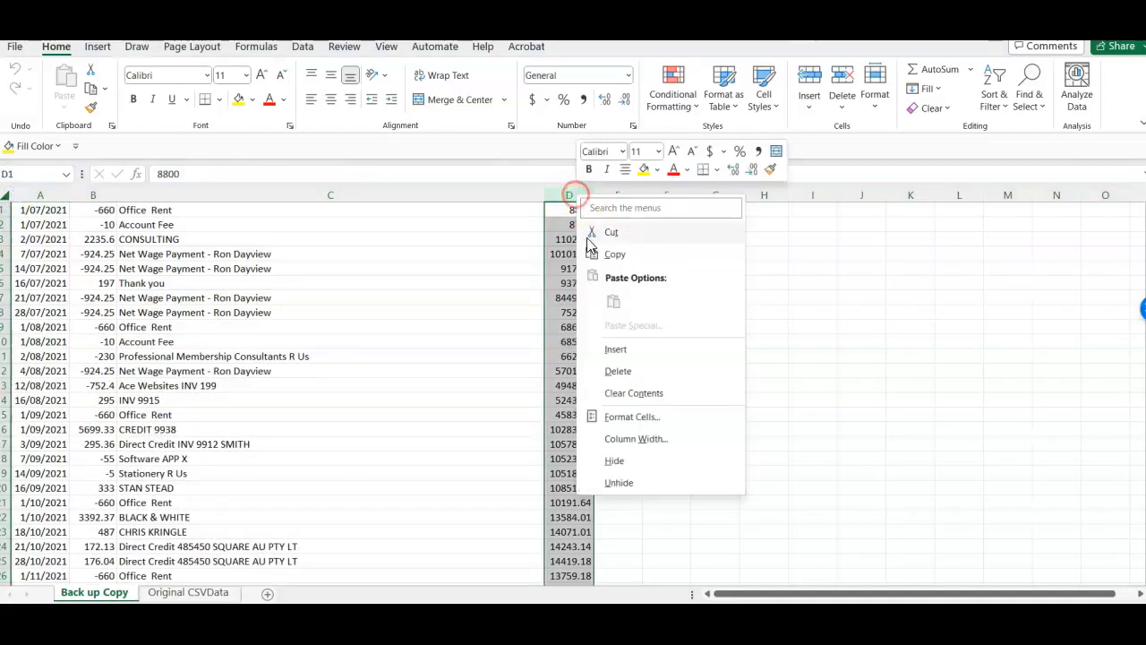
{"action": "left_click", "coordinate": [630, 371]}
{"action": "left_click", "coordinate": [412, 372]}
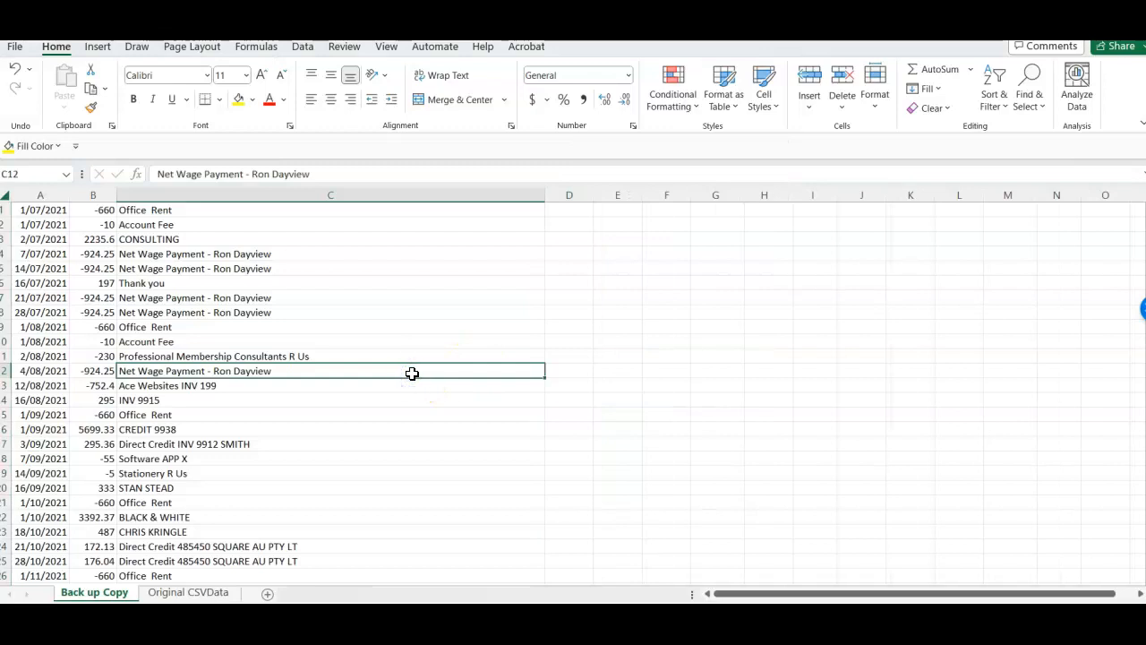
- Insert an empty row above the first transaction in the Back up Copy sheet
{"action": "left_click", "coordinate": [8, 210]}
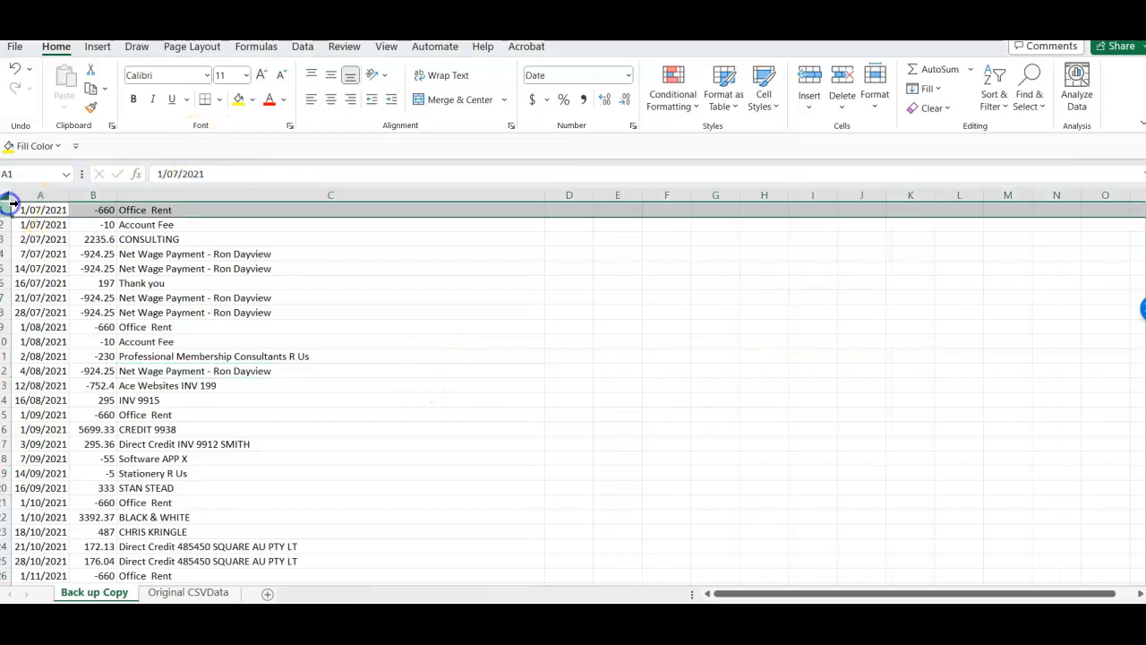
{"action": "right_click", "coordinate": [7, 209]}
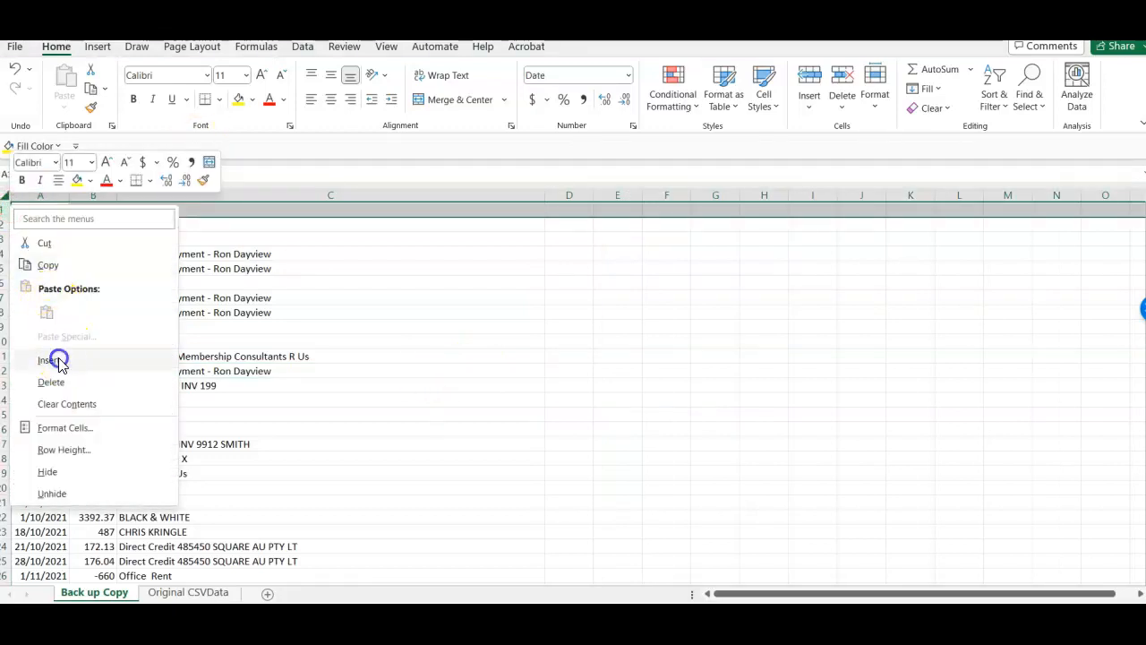
{"action": "left_click", "coordinate": [52, 359]}
{"action": "left_click", "coordinate": [173, 269]}
- Enter the headings DATE in A1 and TRANSACTION AMOUNT in B1, and fit column B to its contents
{"action": "left_click", "coordinate": [44, 212]}
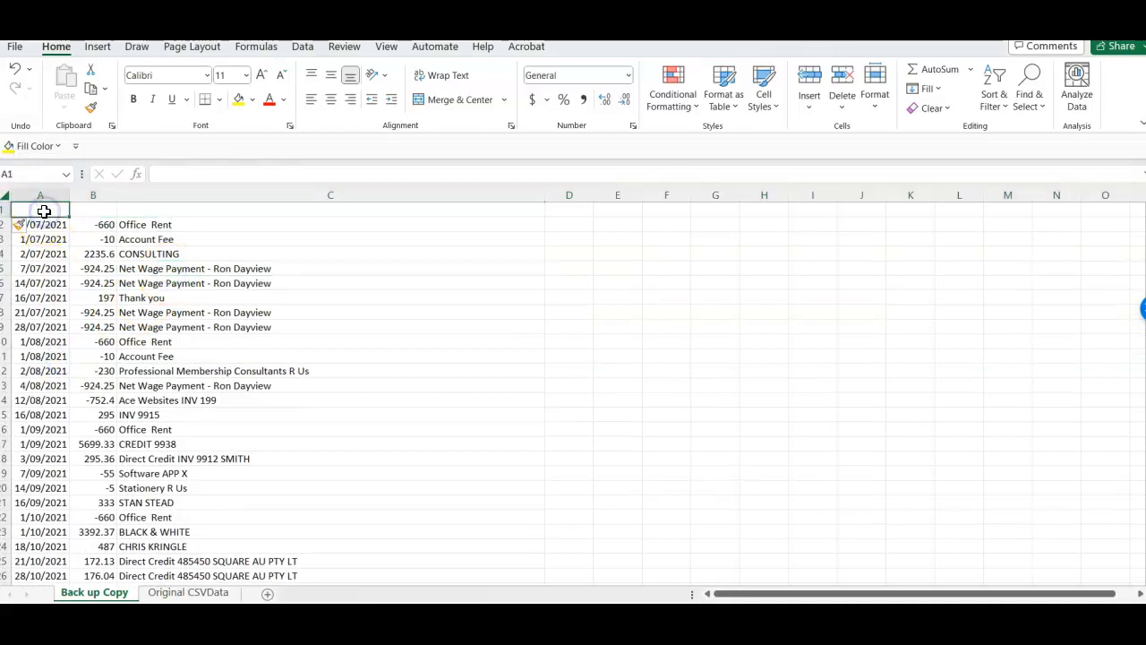
{"action": "type", "text": "DATE"}
{"action": "key", "text": "Tab"}
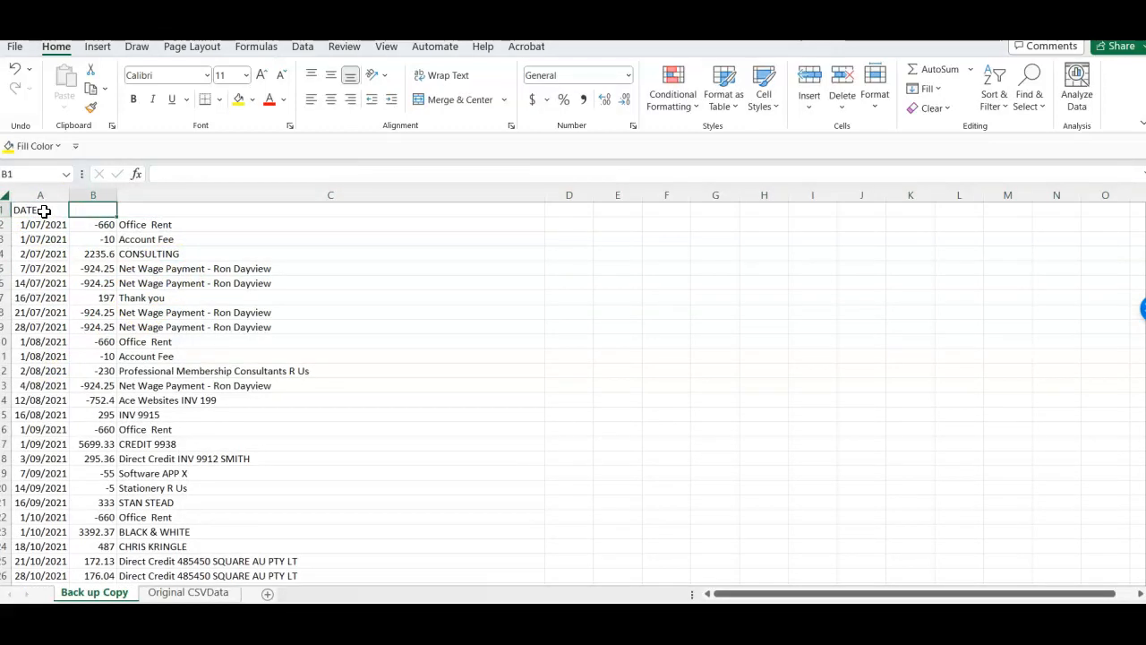
{"action": "type", "text": "TRANSACTION"}
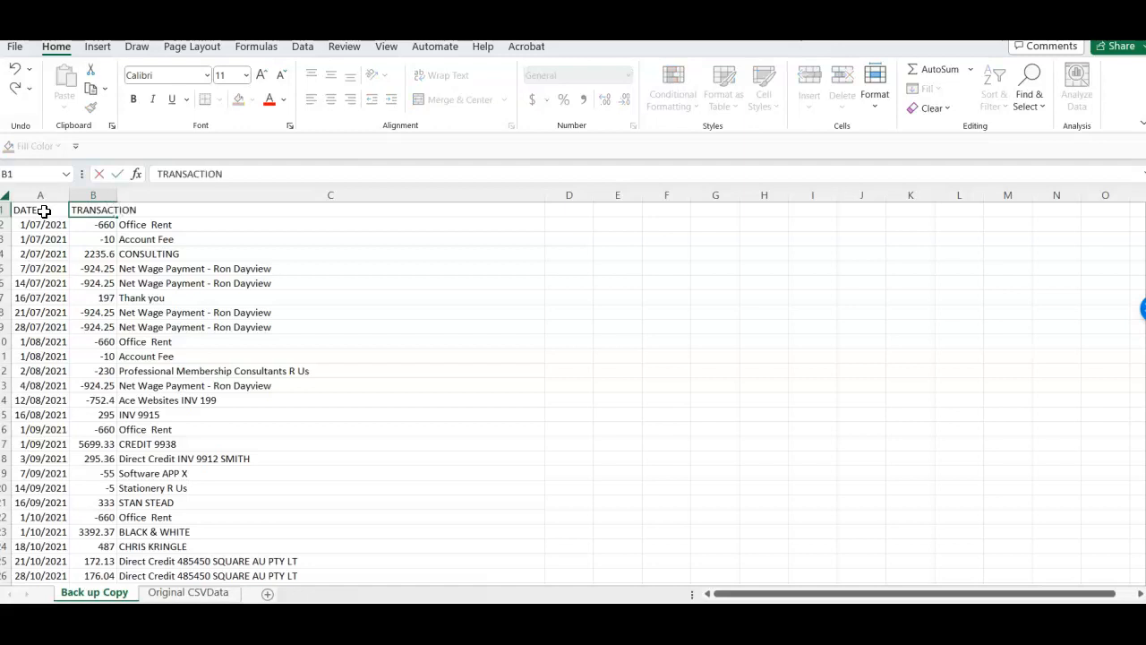
{"action": "type", "text": " AMOUNT"}
{"action": "left_click", "coordinate": [156, 298]}
{"action": "double_click", "coordinate": [117, 194]}
- Enter the heading TRANSACTION DESCRIPTION in cell C1
{"action": "left_click", "coordinate": [236, 210]}
{"action": "type", "text": "TRANSACTION DESCRIPT"}
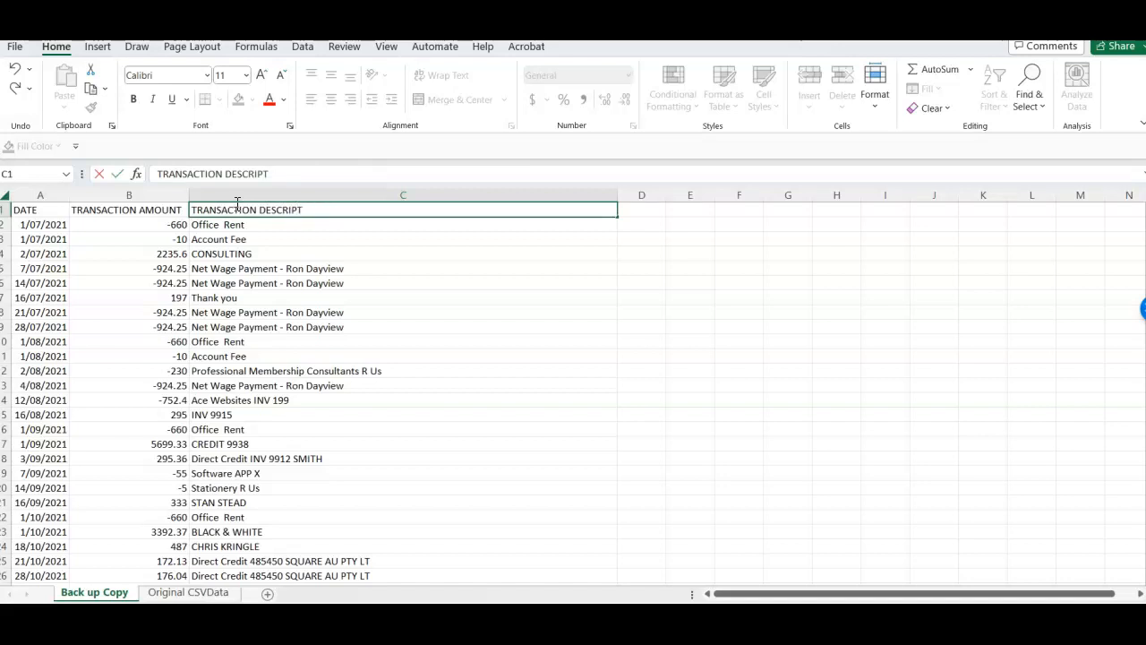
{"action": "type", "text": "ION"}
{"action": "left_click", "coordinate": [349, 357]}
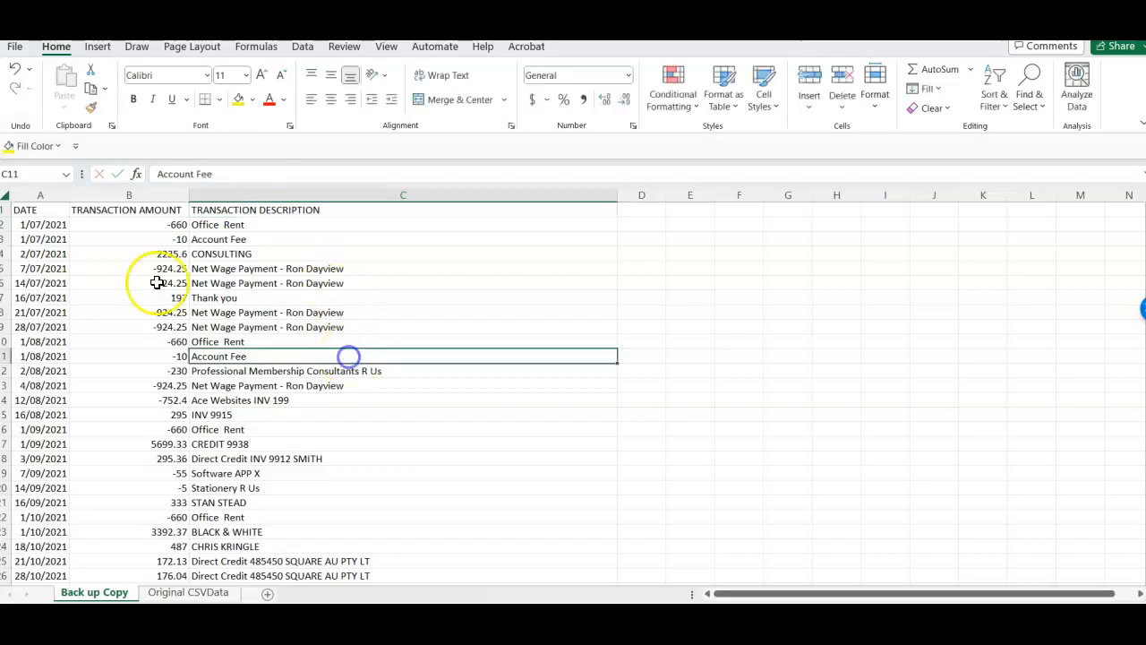
- Make the headings in A1:C1 bold and fill them with yellow
{"action": "left_click_drag", "start_coordinate": [41, 210], "coordinate": [452, 205]}
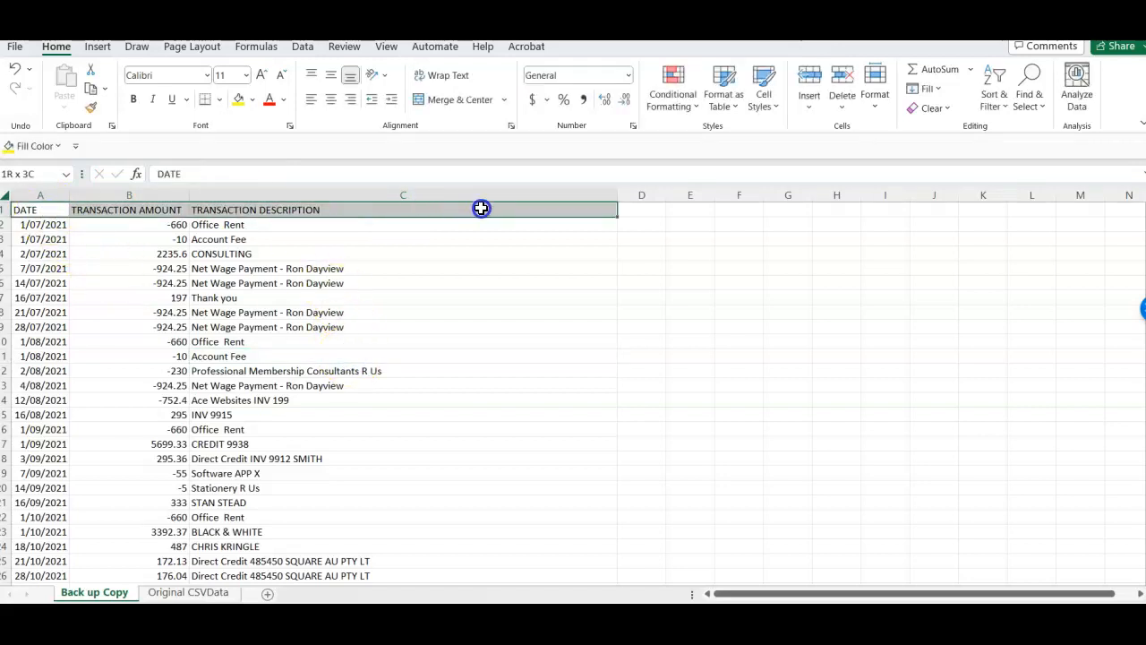
{"action": "key", "text": "ctrl+b"}
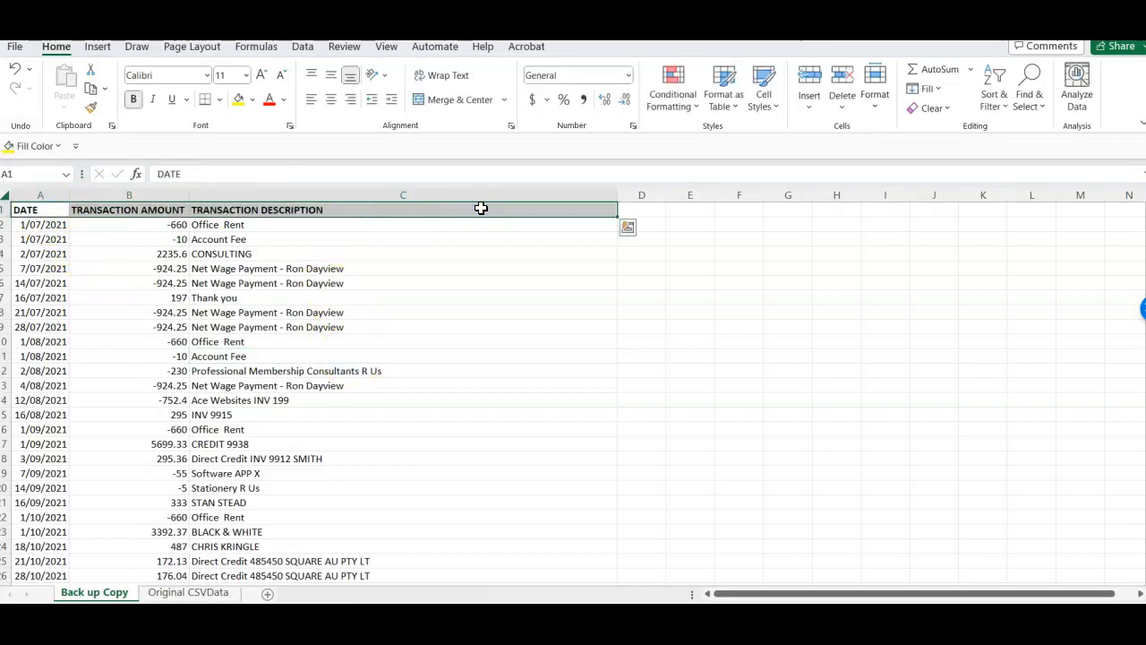
{"action": "left_click", "coordinate": [242, 100]}
{"action": "left_click", "coordinate": [322, 358]}
- Add outline and inside borders to the whole transaction table, from the headings down to the last transaction
{"action": "left_click_drag", "start_coordinate": [45, 209], "coordinate": [566, 527]}
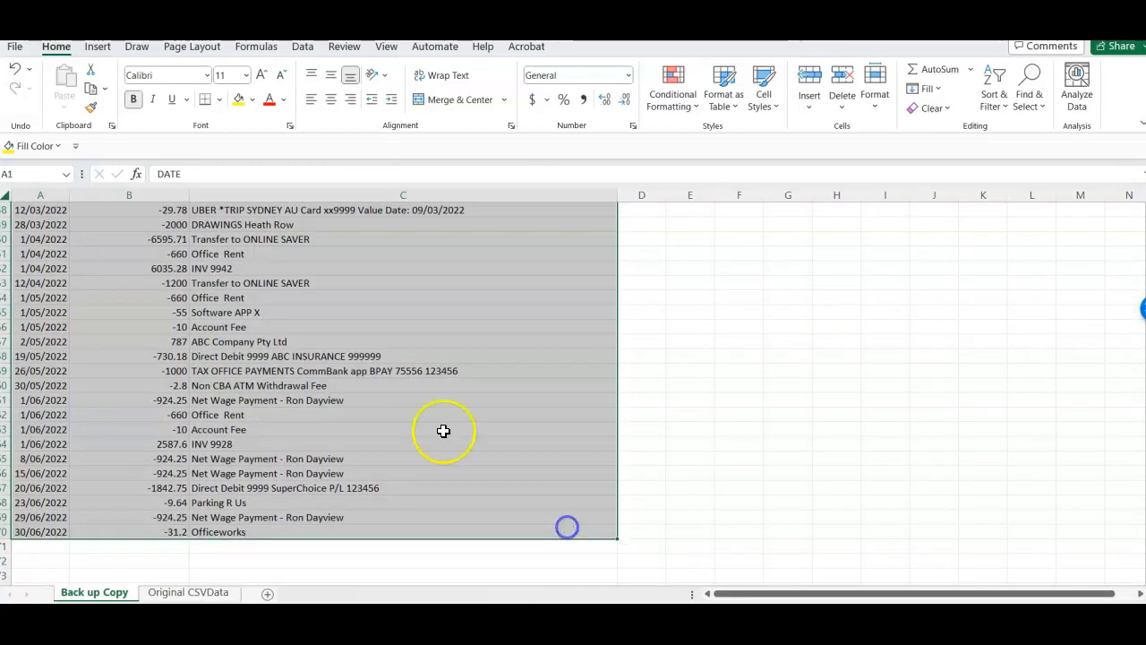
{"action": "right_click", "coordinate": [398, 389]}
{"action": "left_click", "coordinate": [445, 539]}
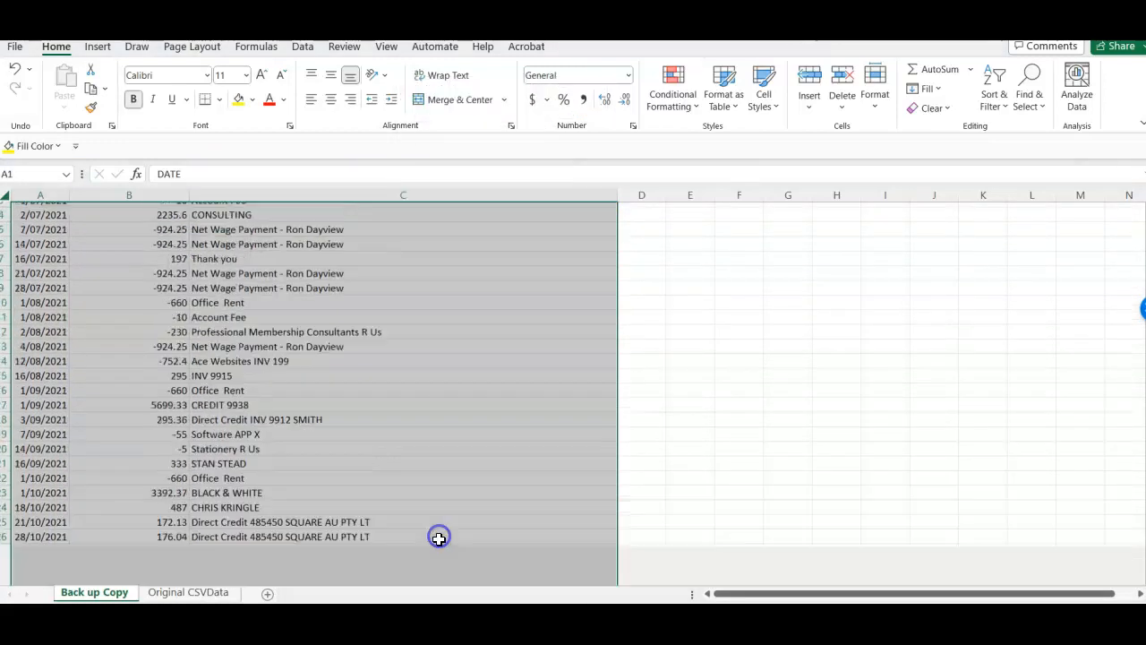
{"action": "left_click", "coordinate": [415, 270]}
{"action": "left_click", "coordinate": [468, 312]}
{"action": "left_click", "coordinate": [518, 313]}
{"action": "left_click", "coordinate": [525, 597]}
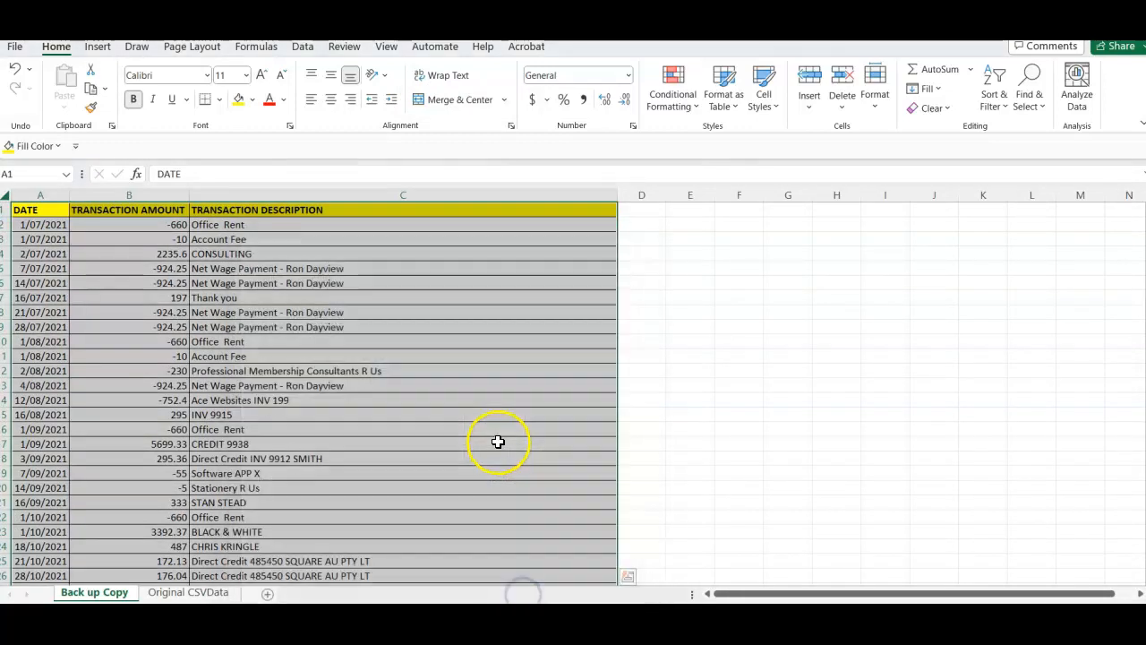
{"action": "left_click", "coordinate": [494, 442]}
{"action": "left_click", "coordinate": [478, 324]}
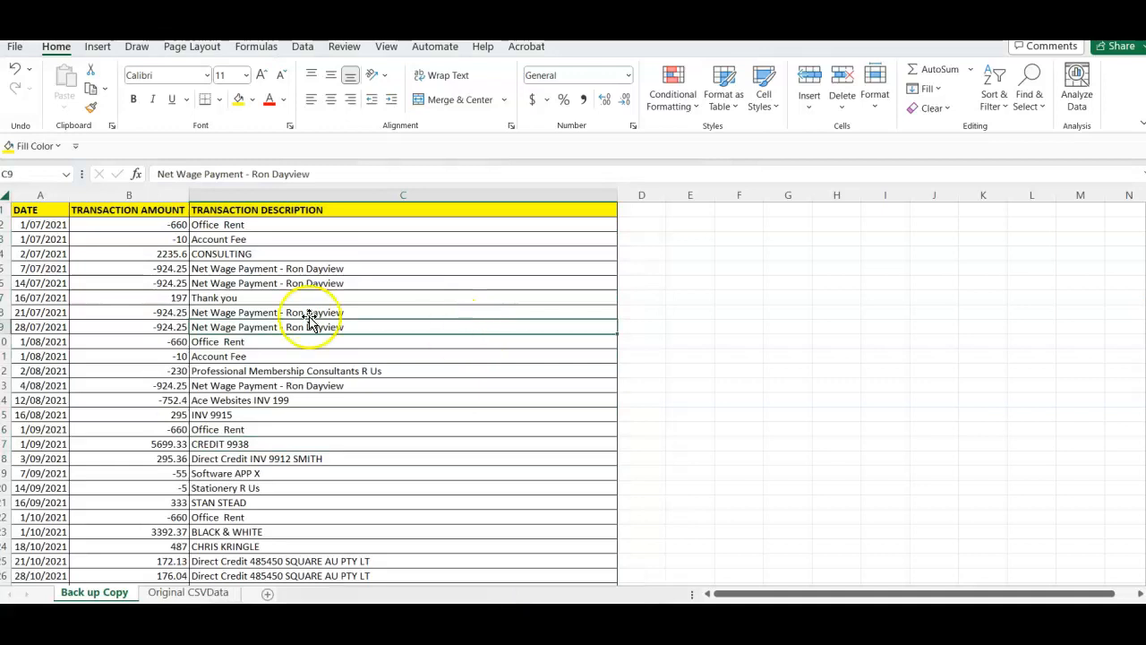
- Sort the table by TRANSACTION AMOUNT smallest to largest, with DATE oldest to newest and TRANSACTION DESCRIPTION A to Z as further levels
{"action": "left_click", "coordinate": [5, 194]}
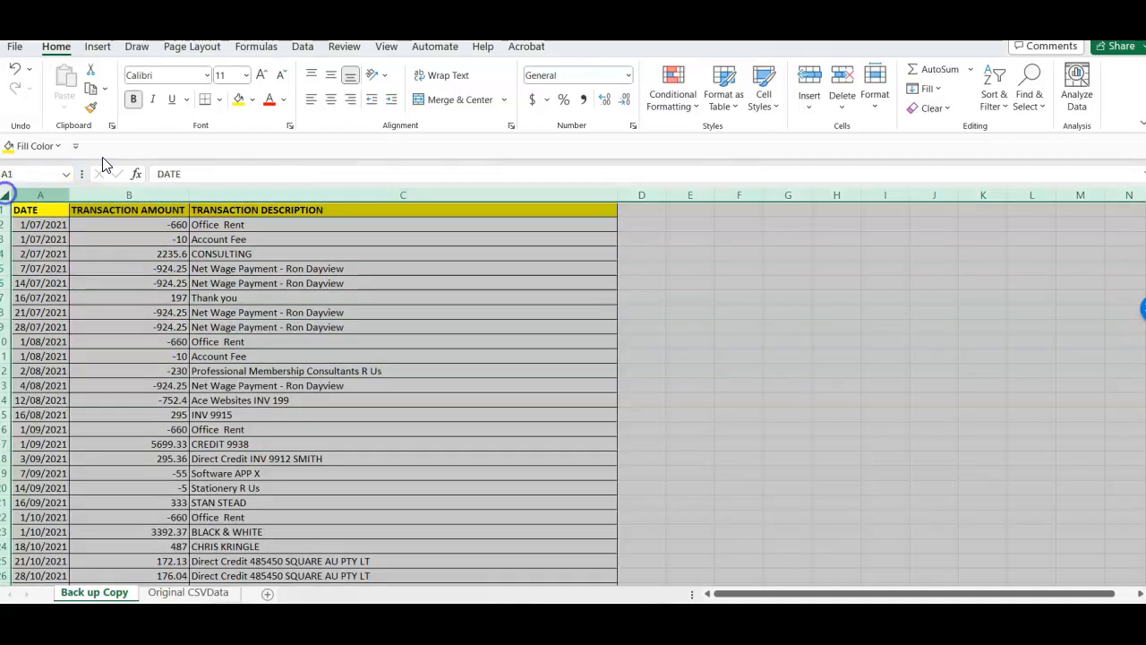
{"action": "left_click", "coordinate": [304, 49]}
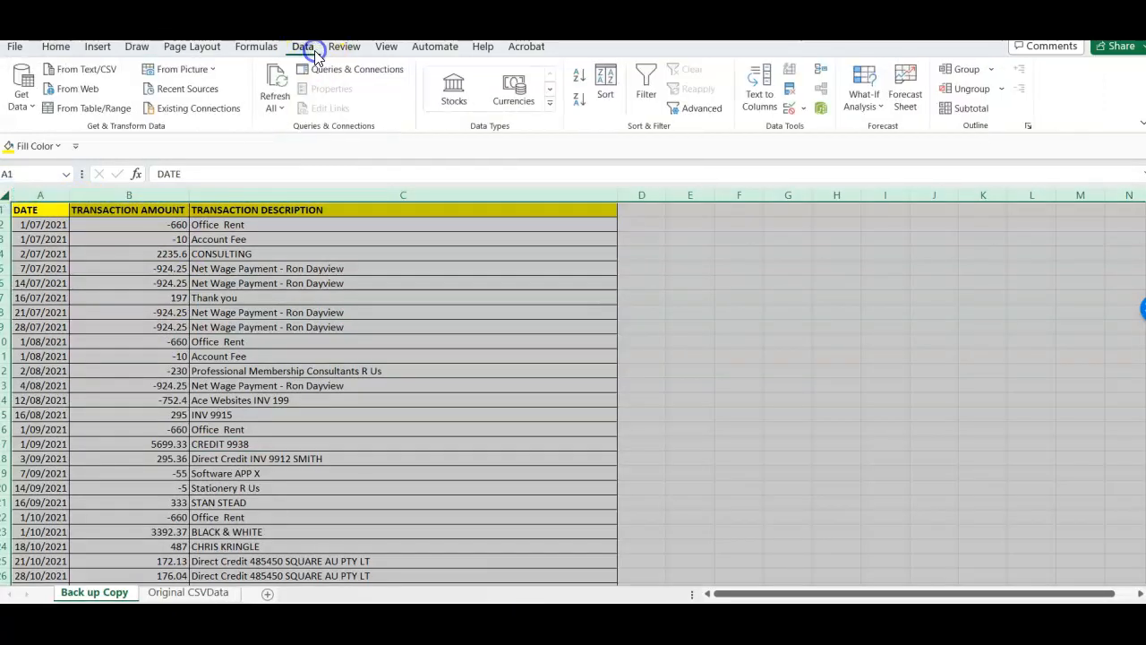
{"action": "left_click", "coordinate": [605, 97]}
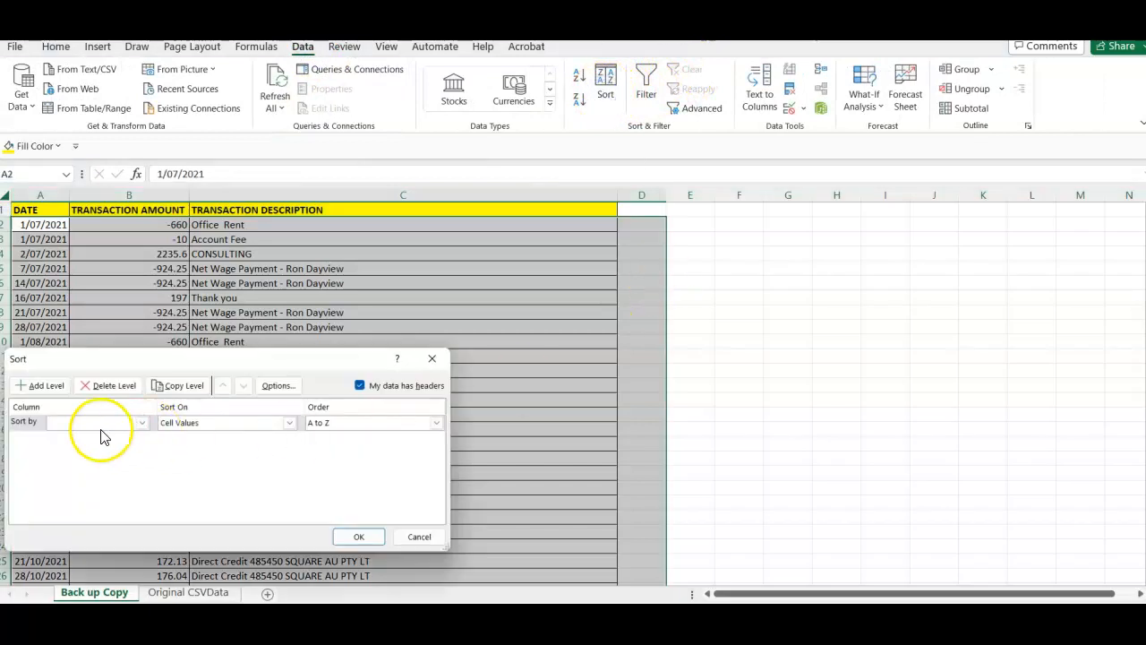
{"action": "left_click", "coordinate": [142, 422]}
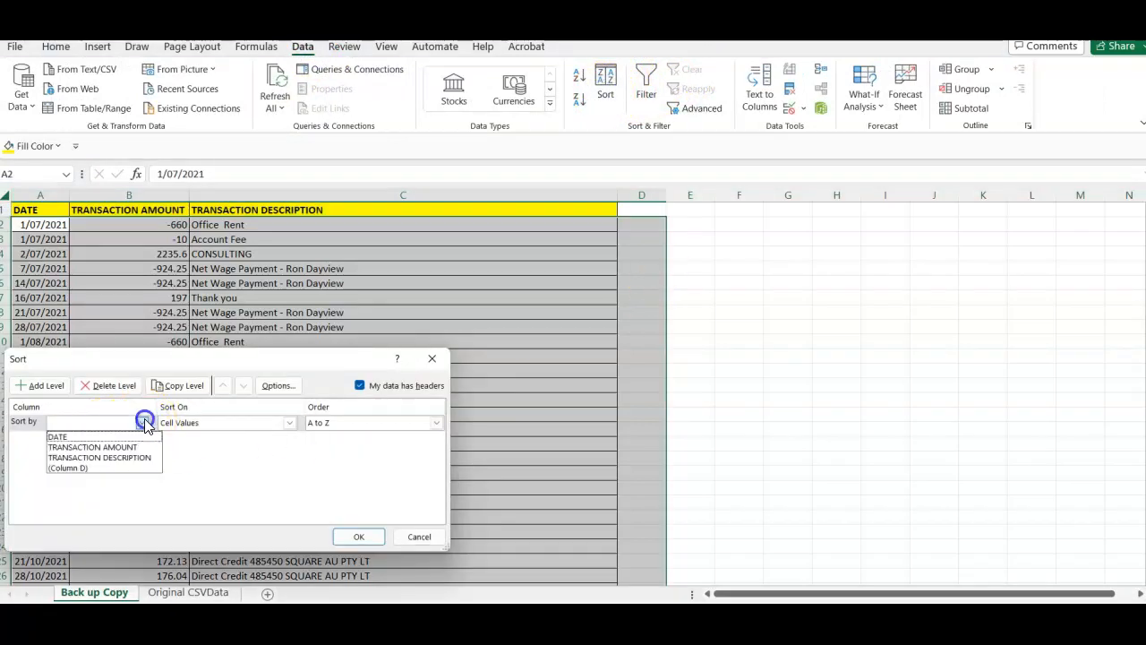
{"action": "left_click", "coordinate": [107, 447]}
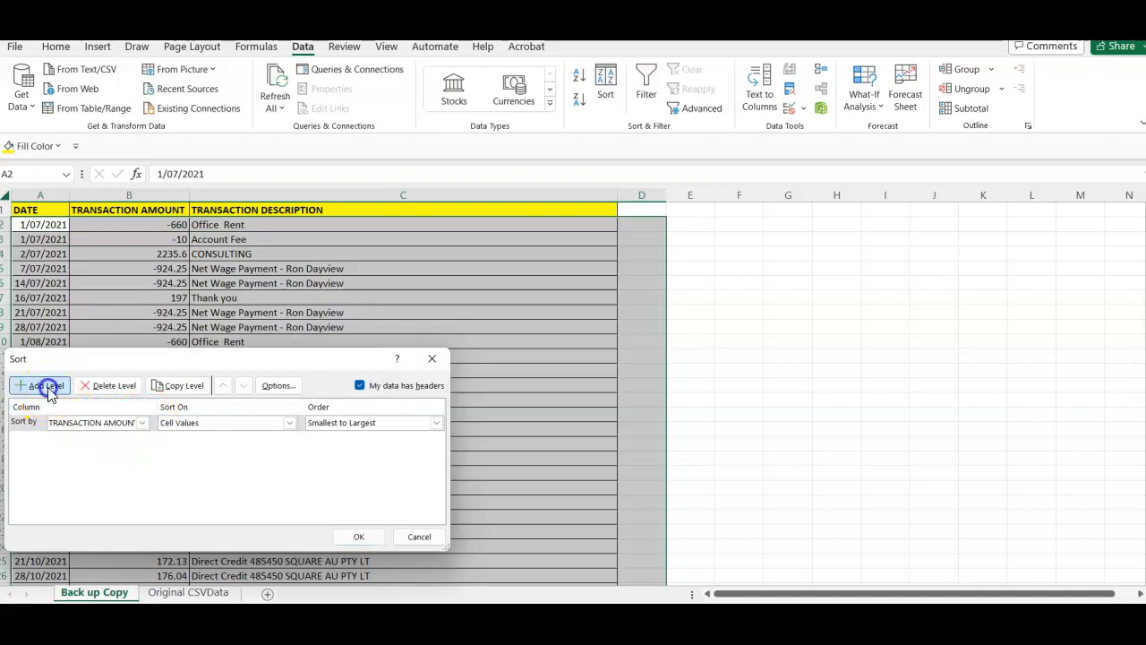
{"action": "left_click", "coordinate": [43, 385]}
{"action": "left_click", "coordinate": [141, 439]}
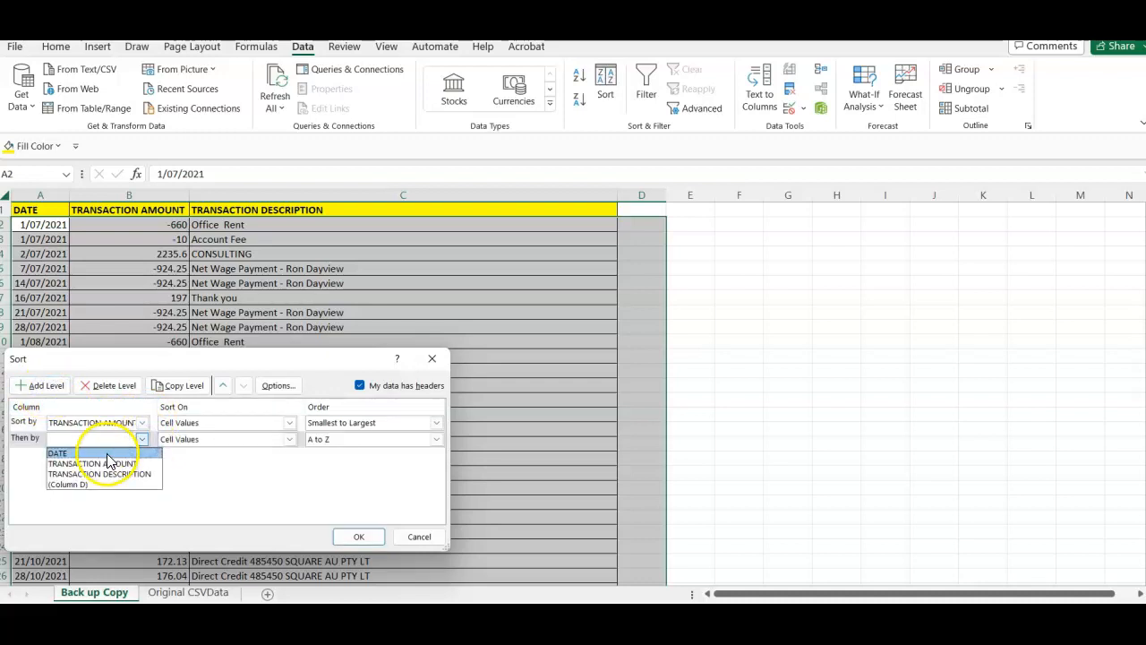
{"action": "left_click", "coordinate": [107, 454]}
{"action": "left_click", "coordinate": [49, 390]}
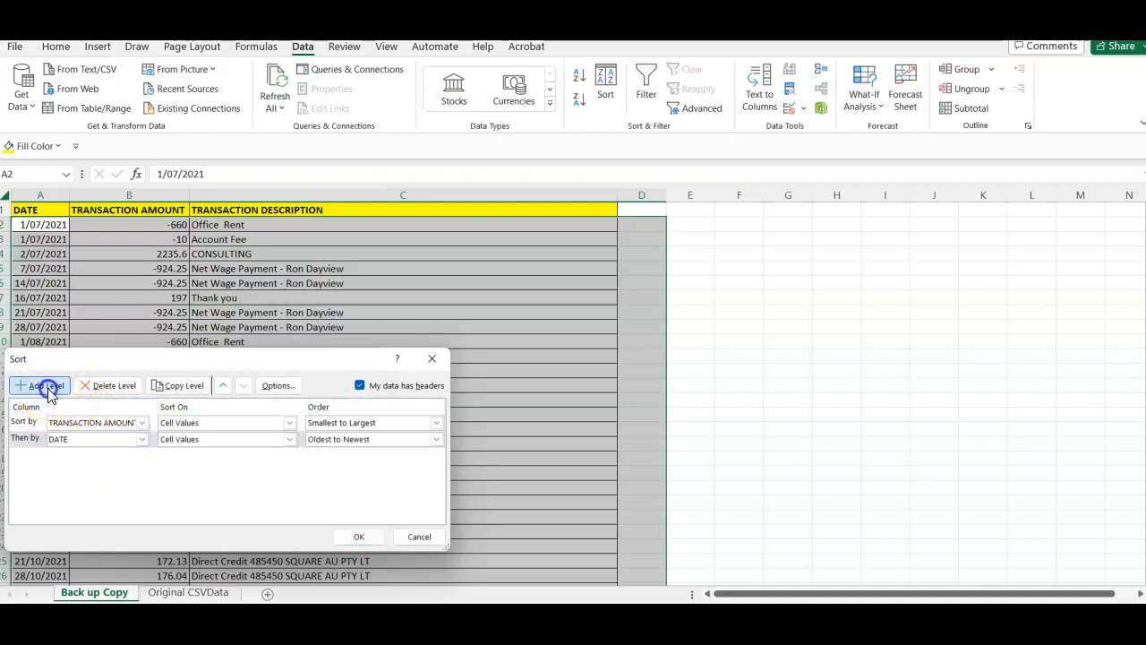
{"action": "left_click", "coordinate": [142, 455]}
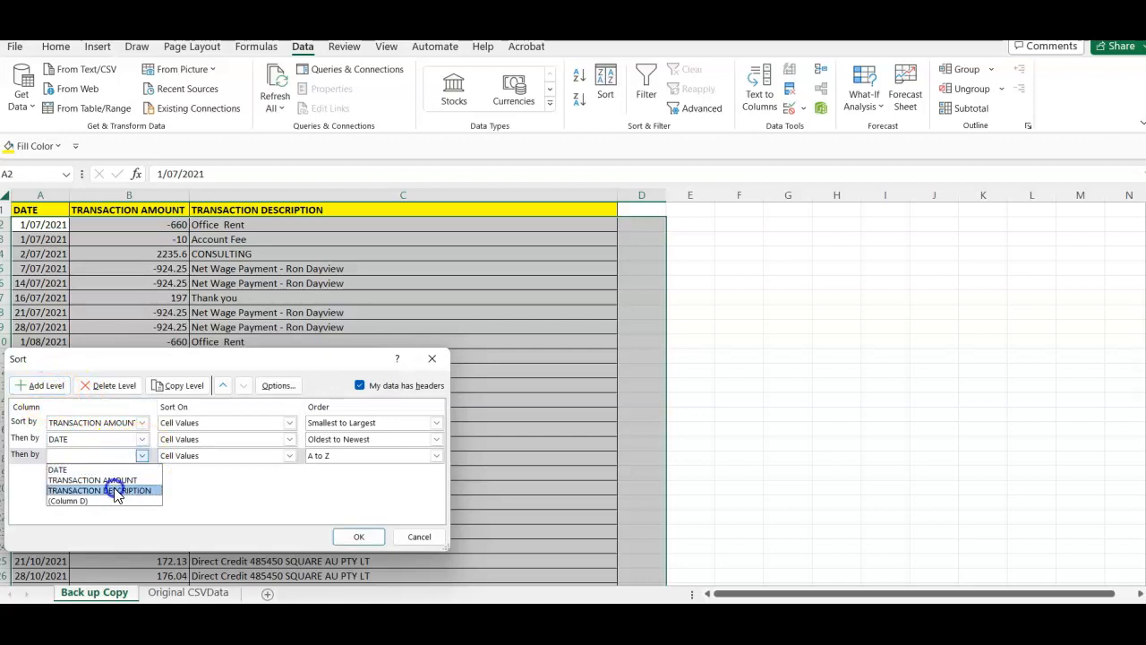
{"action": "left_click", "coordinate": [116, 490]}
{"action": "left_click", "coordinate": [357, 535]}
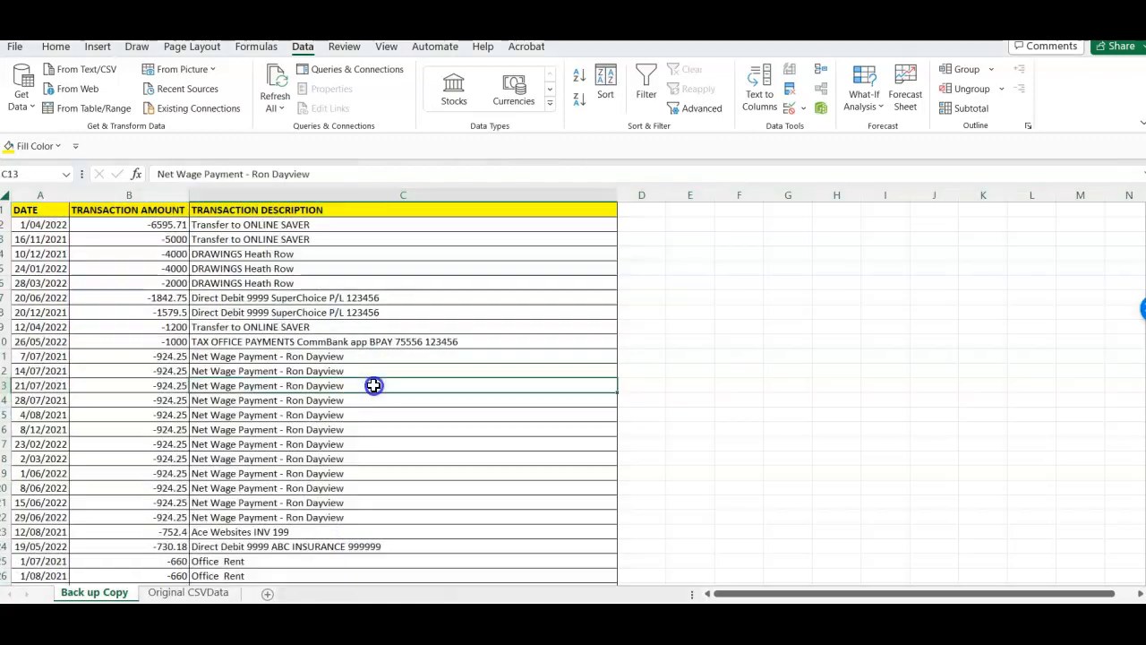
{"action": "left_click", "coordinate": [165, 356]}
{"action": "key", "text": "Up"}
{"action": "key", "text": "Up"}
{"action": "key", "text": "Up"}
{"action": "key", "text": "Up"}
{"action": "key", "text": "Up"}
{"action": "key", "text": "Up"}
{"action": "key", "text": "Up"}
{"action": "key", "text": "Up"}
{"action": "key", "text": "Up"}
{"action": "key", "text": "Up"}
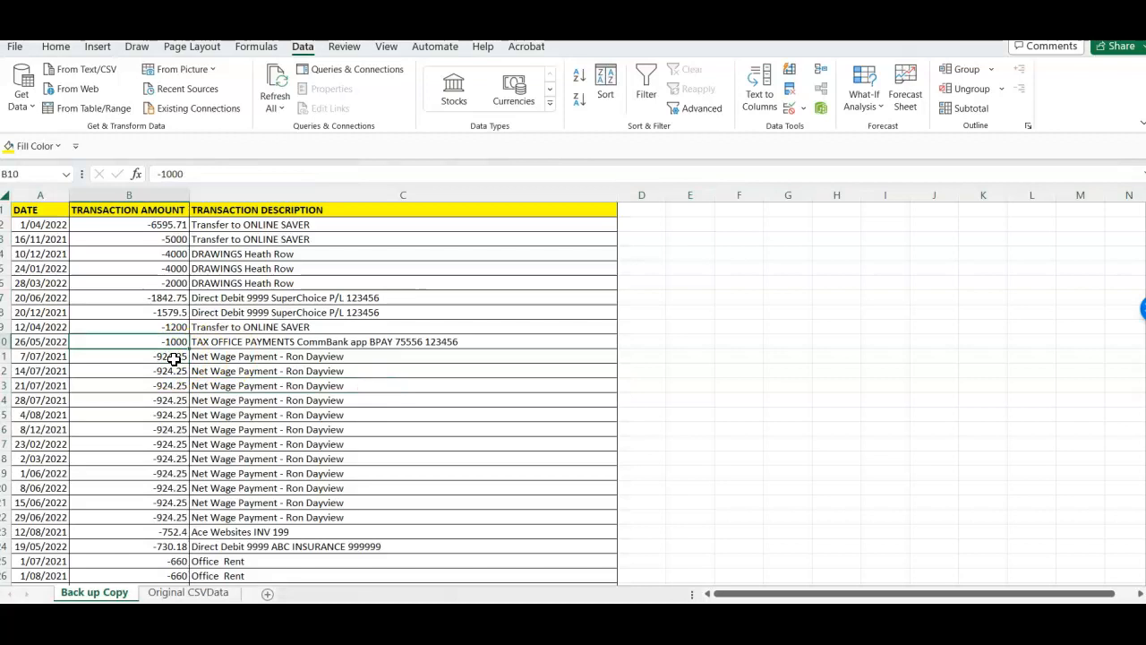
- Enter the heading TRANSACTION TYPE in cell D1 and widen column D to fit it
{"action": "key", "text": "Right"}
{"action": "key", "text": "Right"}
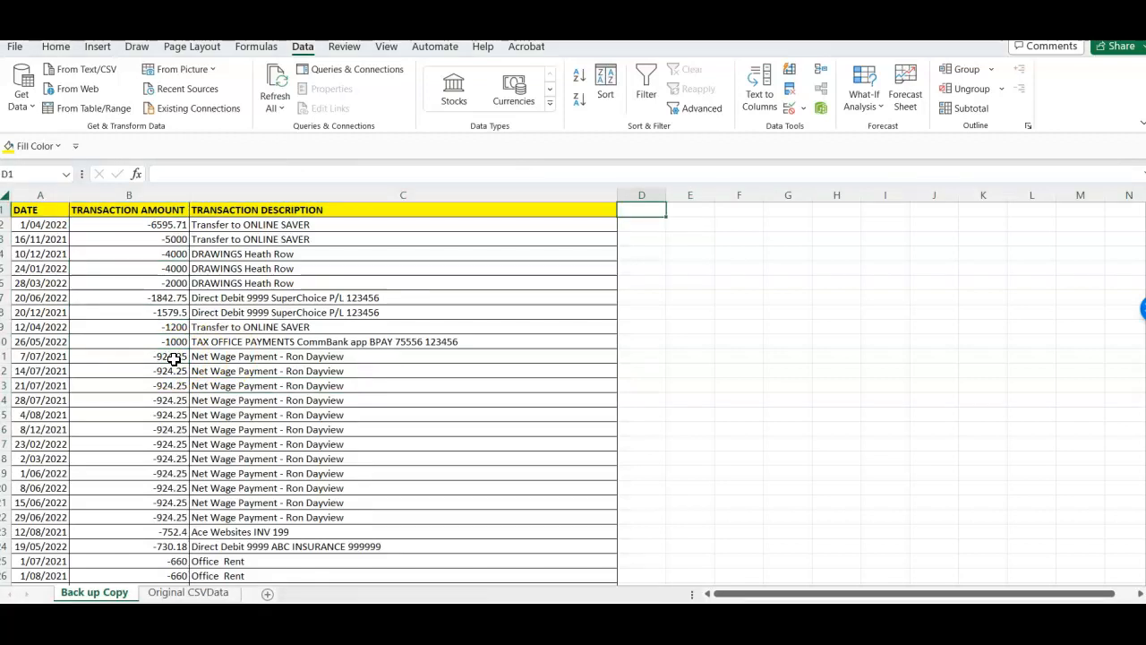
{"action": "type", "text": "TRANSACTION TYP"}
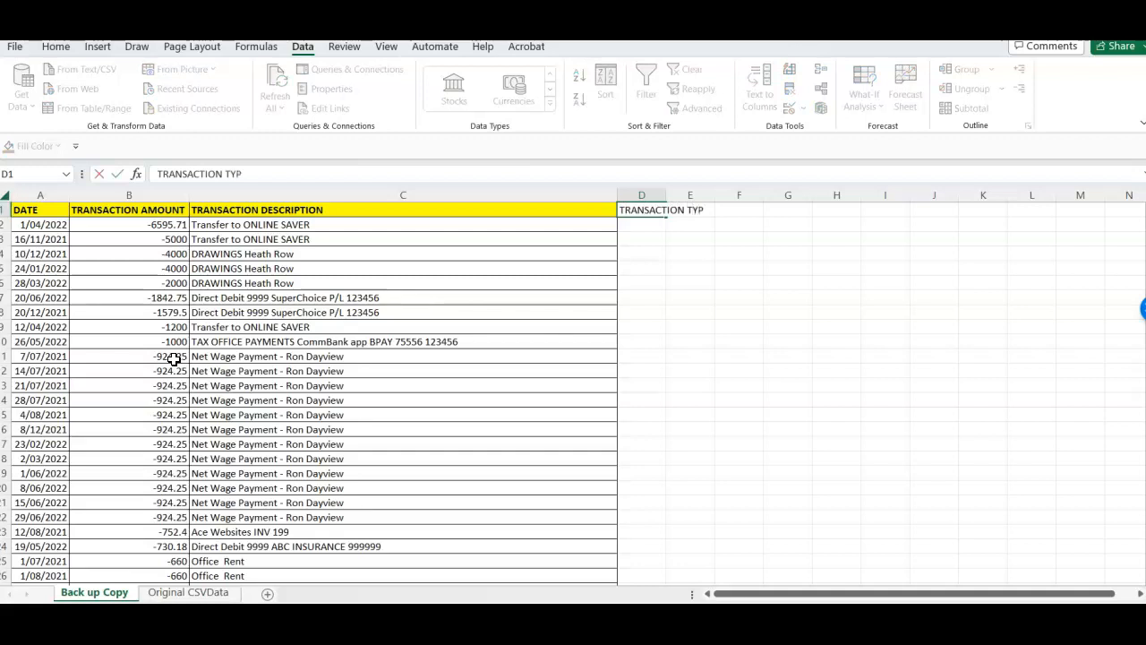
{"action": "type", "text": "E"}
{"action": "left_click", "coordinate": [242, 434]}
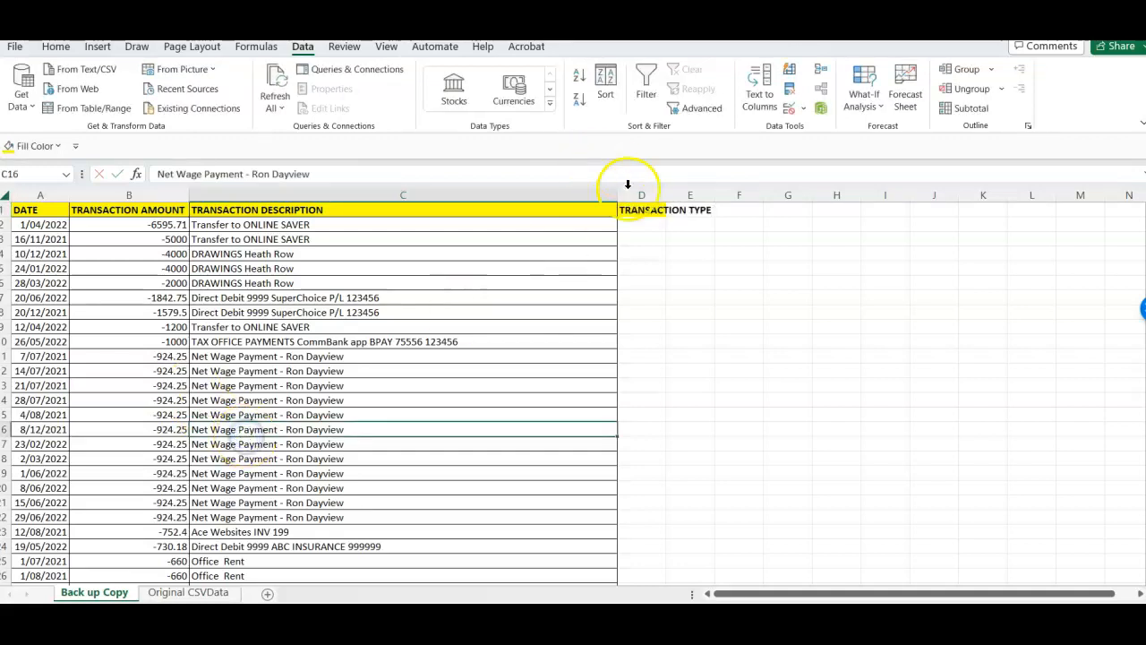
{"action": "left_click", "coordinate": [670, 206]}
{"action": "double_click", "coordinate": [668, 198]}
{"action": "left_click", "coordinate": [638, 292]}
- Enter SPEND MONEY in cell D2 and fill the cell with yellow
{"action": "left_click", "coordinate": [666, 224]}
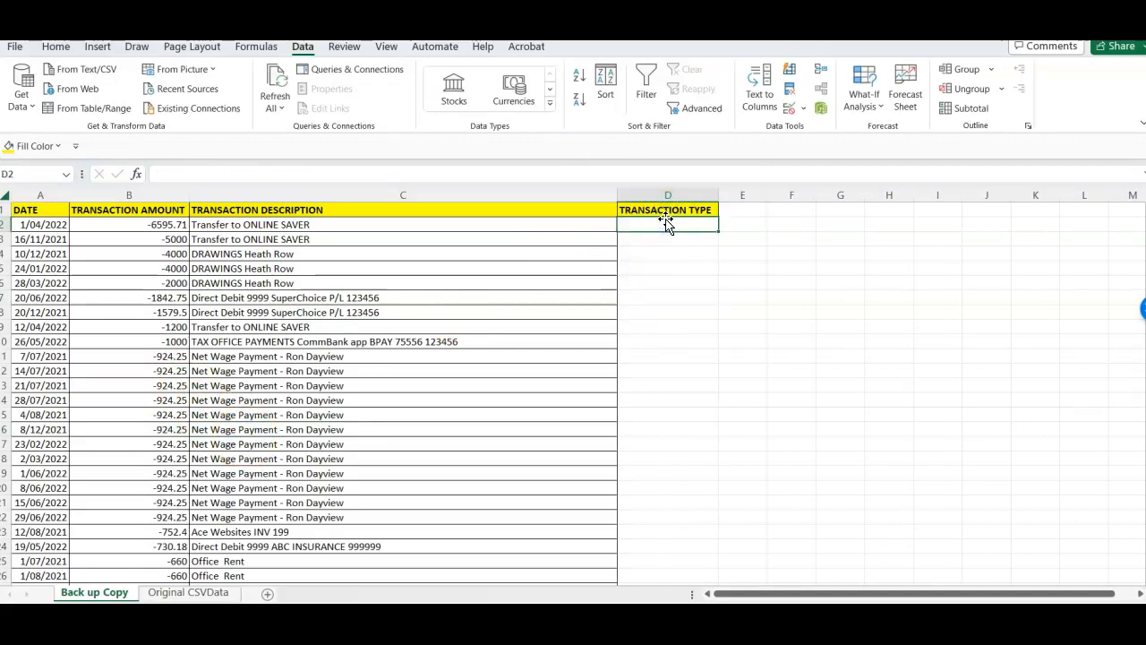
{"action": "type", "text": "SPEND MONEY"}
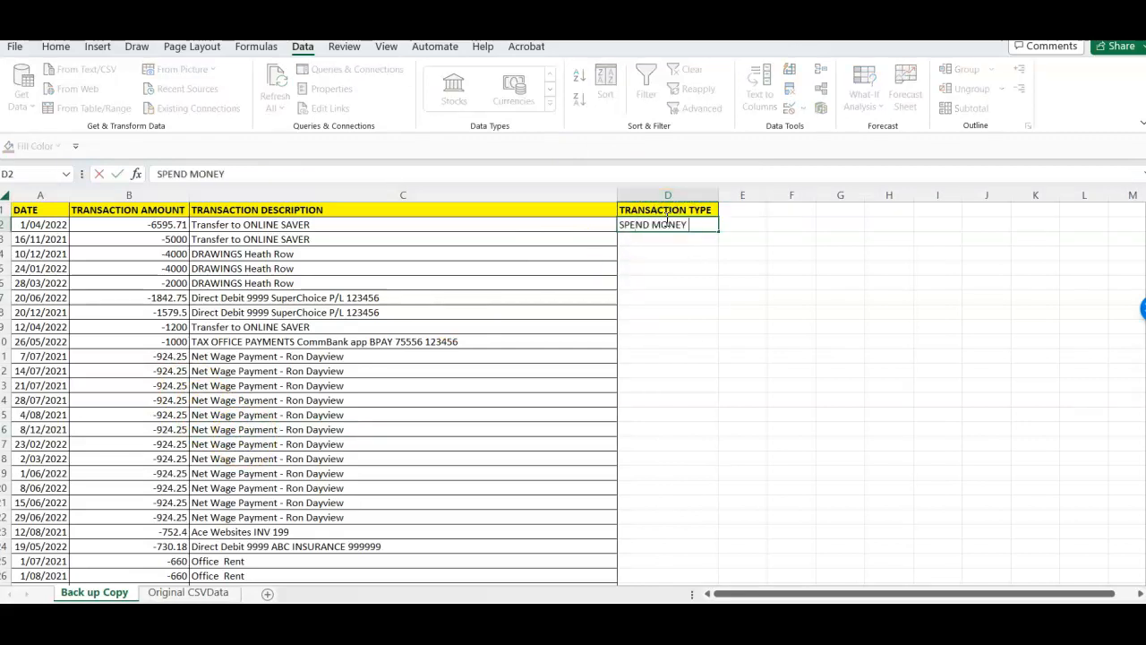
{"action": "key", "text": "ctrl+Return"}
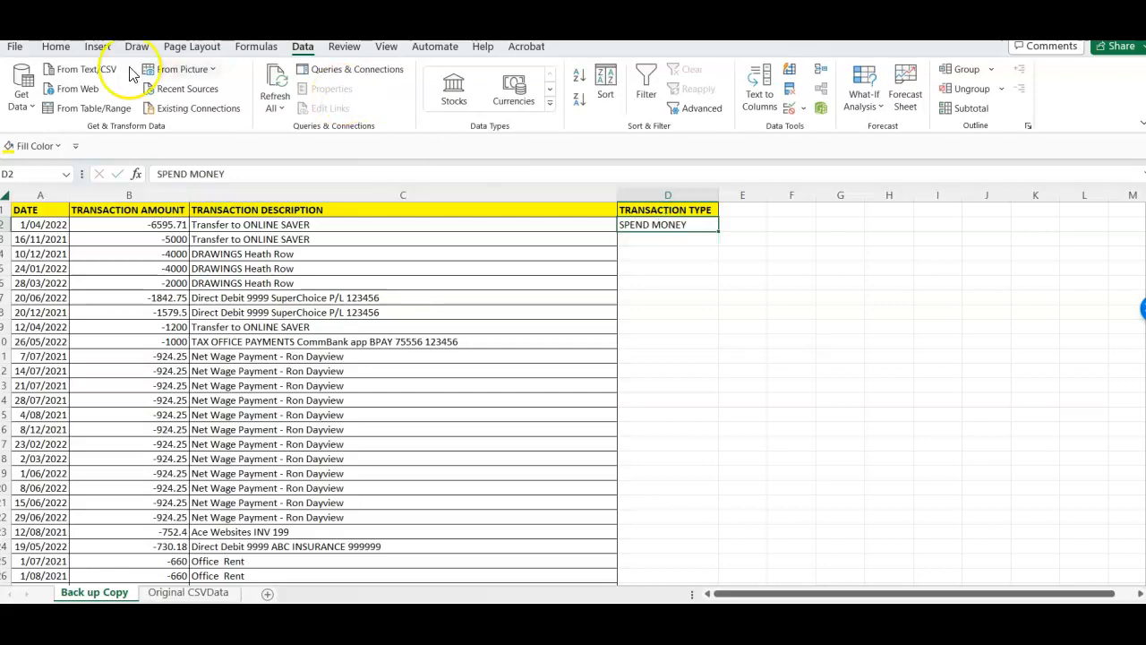
{"action": "left_click", "coordinate": [56, 47]}
{"action": "left_click", "coordinate": [238, 98]}
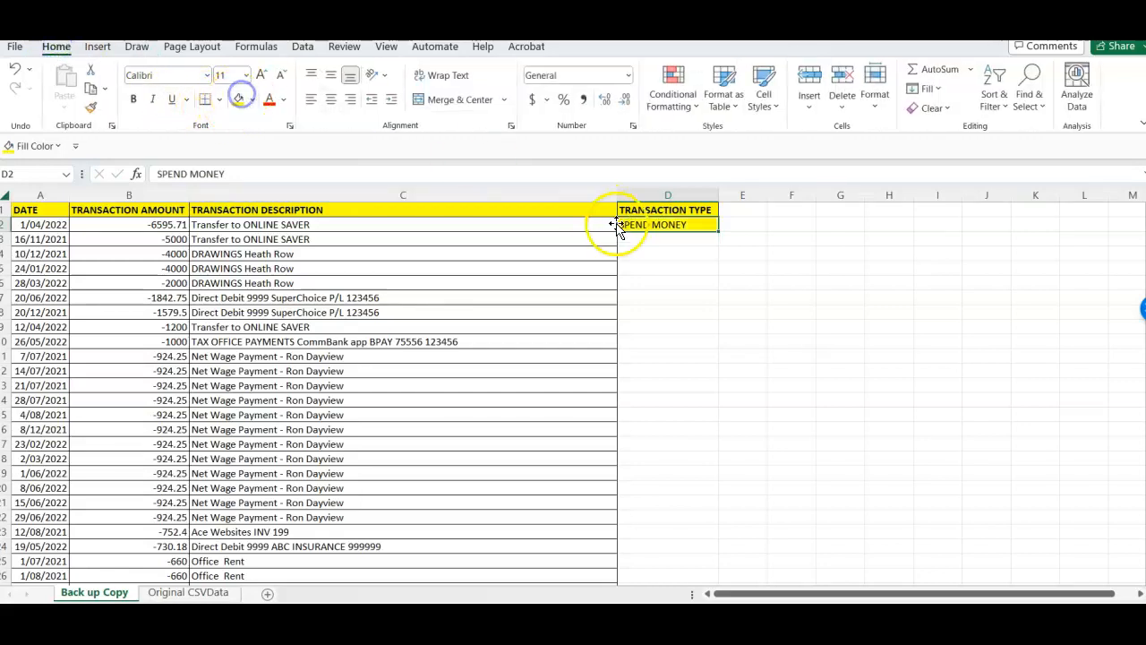
- Copy the yellow SPEND MONEY cell down column D to all remaining negative transactions, through row 52
{"action": "key", "text": "ctrl+c"}
{"action": "left_click_drag", "start_coordinate": [660, 238], "coordinate": [686, 383]}
{"action": "key", "text": "ctrl+v"}
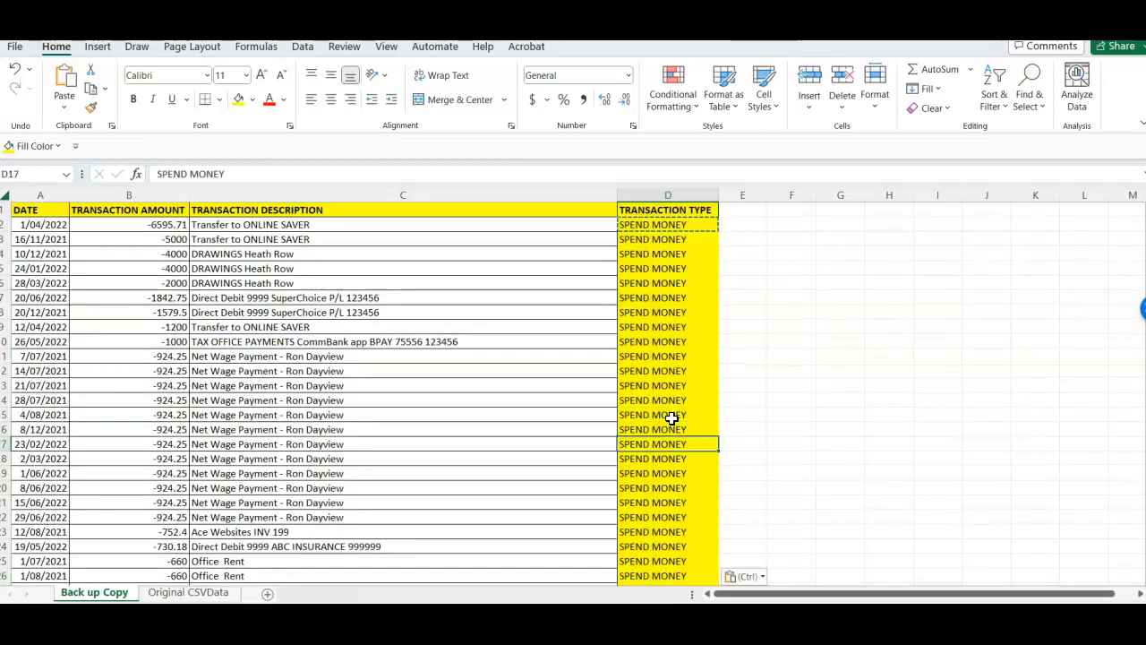
- Enter RECEIVED MONEY in D53, beside the first positive transaction, and fill the cell with light blue
{"action": "key", "text": "Down"}
{"action": "key", "text": "Down"}
{"action": "key", "text": "Down"}
{"action": "key", "text": "Down"}
{"action": "key", "text": "Down"}
{"action": "key", "text": "Down"}
{"action": "key", "text": "Down"}
{"action": "key", "text": "Down"}
{"action": "key", "text": "Down"}
{"action": "key", "text": "Down"}
{"action": "key", "text": "Down"}
{"action": "key", "text": "Down"}
{"action": "key", "text": "Down"}
{"action": "key", "text": "Down"}
{"action": "key", "text": "Down"}
{"action": "key", "text": "Down"}
{"action": "key", "text": "Down"}
{"action": "key", "text": "Down"}
{"action": "key", "text": "Down"}
{"action": "key", "text": "Down"}
{"action": "key", "text": "Up"}
{"action": "key", "text": "Up"}
{"action": "key", "text": "Up"}
{"action": "key", "text": "Up"}
{"action": "key", "text": "Up"}
{"action": "key", "text": "Up"}
{"action": "key", "text": "Up"}
{"action": "key", "text": "Up"}
{"action": "key", "text": "Up"}
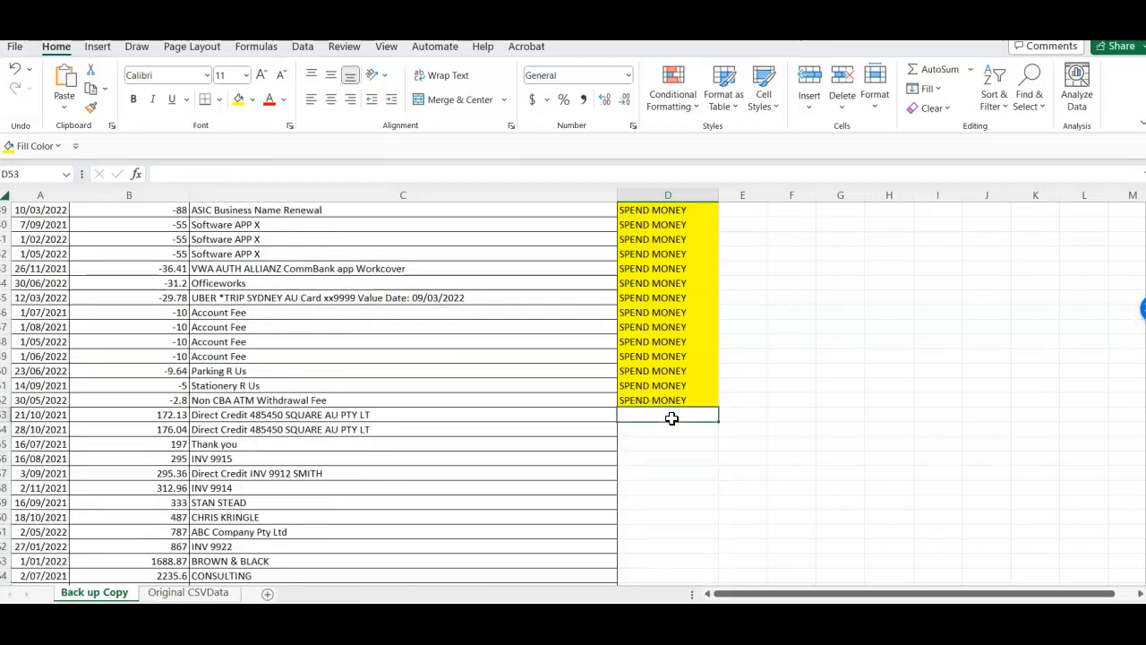
{"action": "type", "text": "RECEIVED MONEY"}
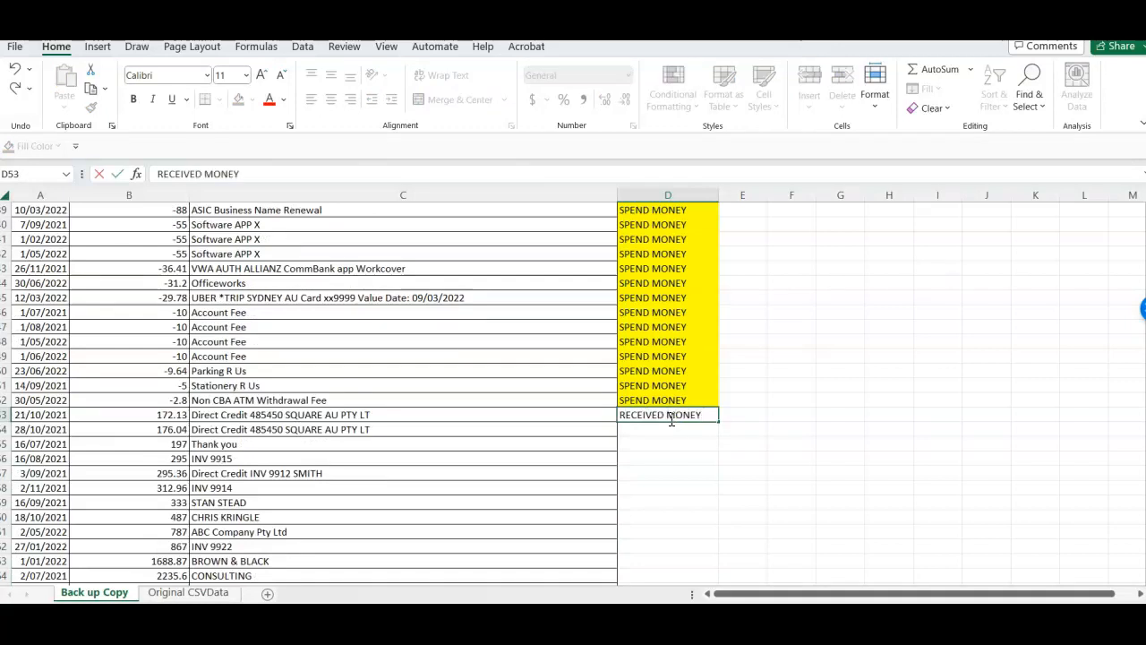
{"action": "left_click", "coordinate": [669, 509]}
{"action": "left_click", "coordinate": [648, 416]}
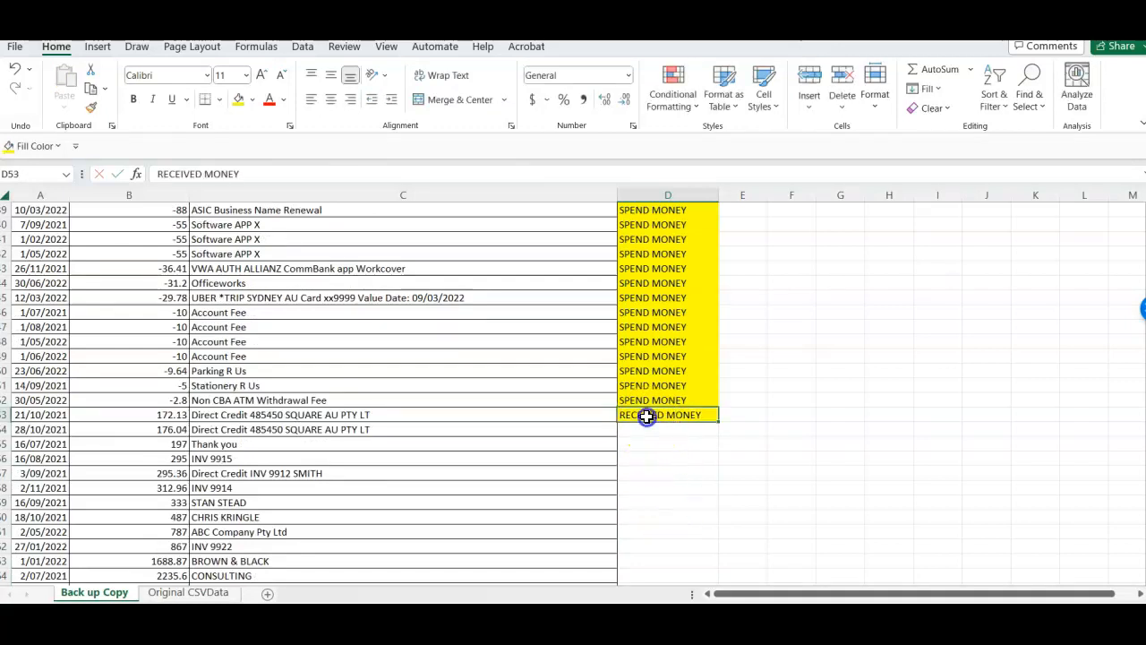
{"action": "left_click", "coordinate": [254, 100]}
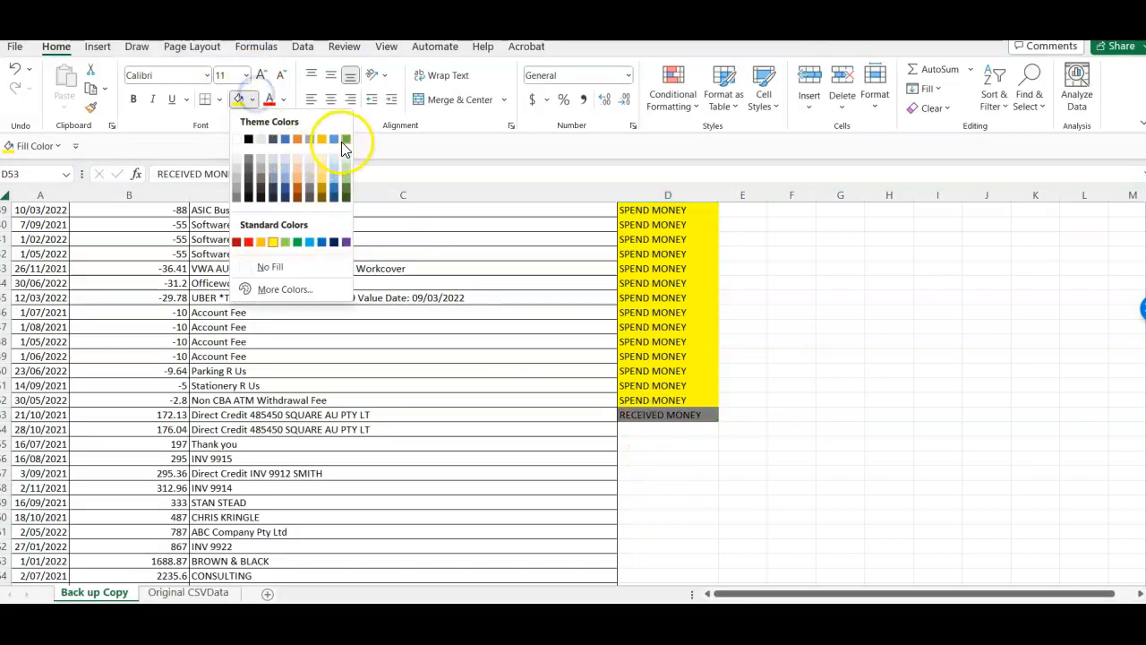
{"action": "left_click", "coordinate": [334, 167]}
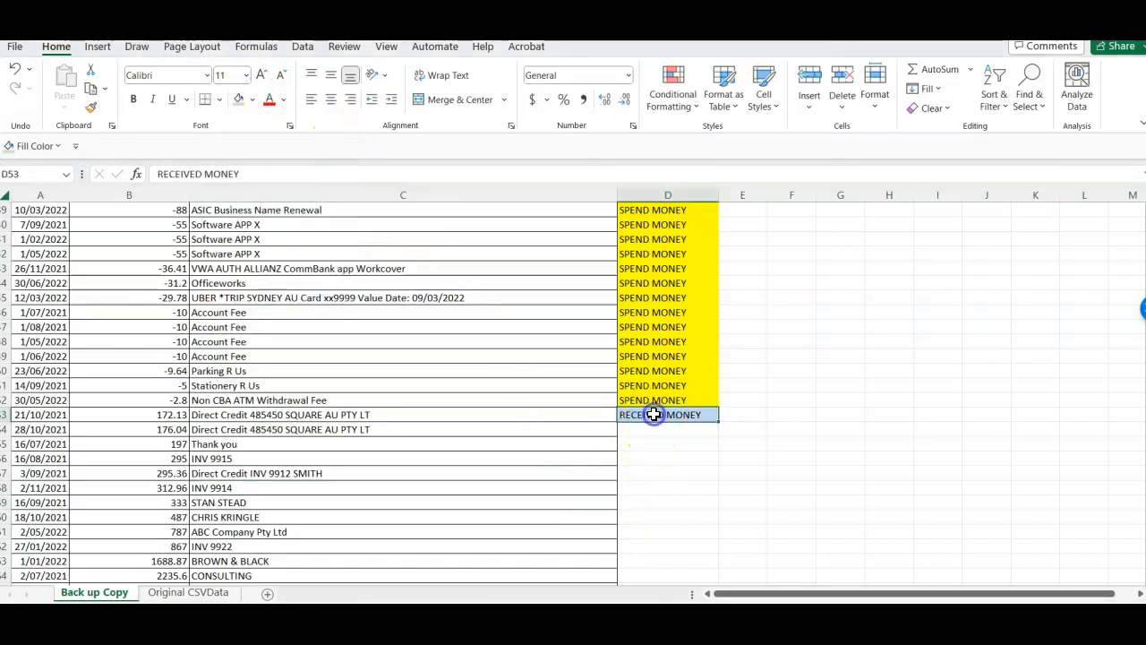
- Copy the light blue RECEIVED MONEY cell to the remaining positive transactions in D54:D70
{"action": "left_click_drag", "start_coordinate": [648, 436], "coordinate": [657, 557]}
{"action": "key", "text": "ctrl+v"}
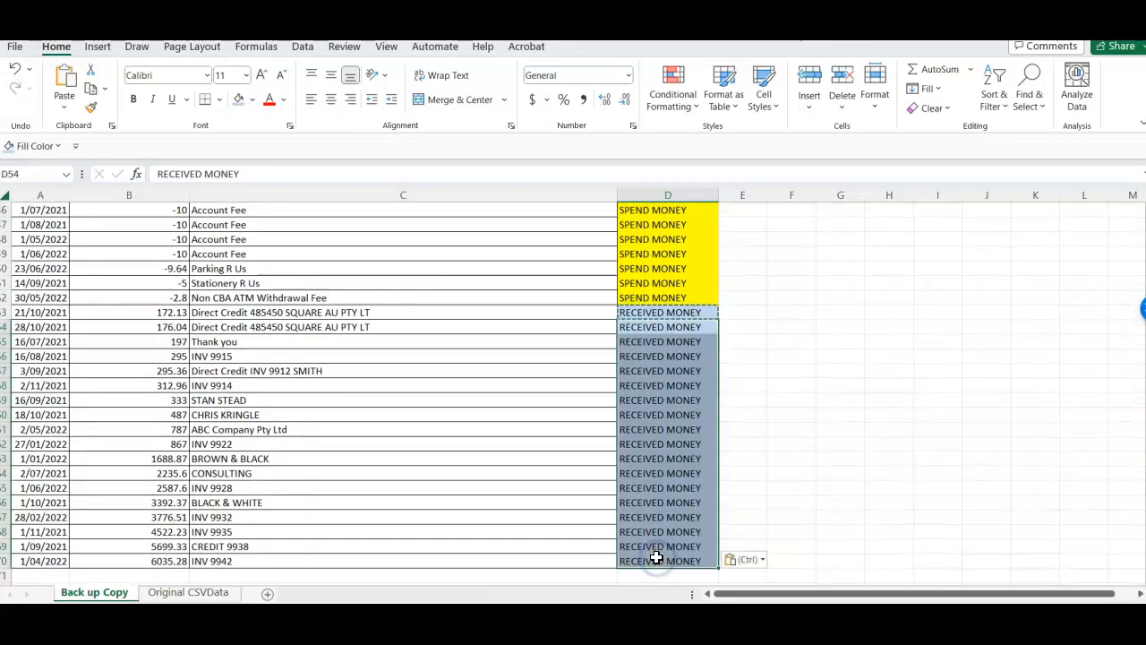
{"action": "left_click", "coordinate": [399, 484]}
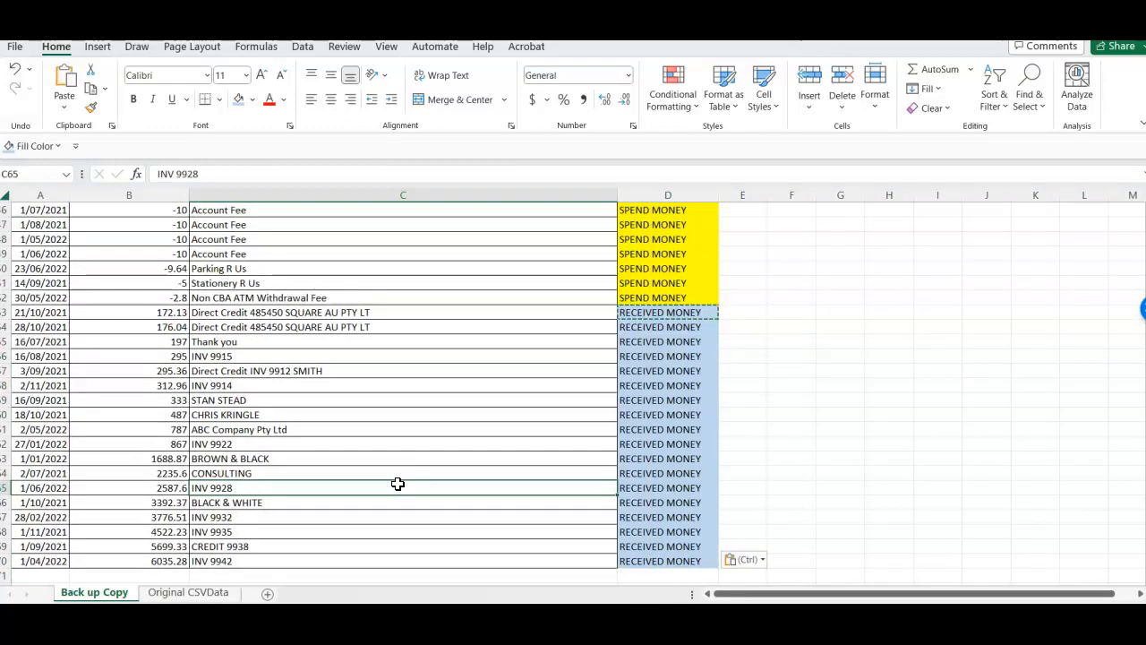
- Copy rows 1 to 52, with the headings and all SPEND MONEY transactions, into a new sheet
{"action": "key", "text": "Up"}
{"action": "left_click", "coordinate": [466, 429]}
{"action": "left_click", "coordinate": [7, 298]}
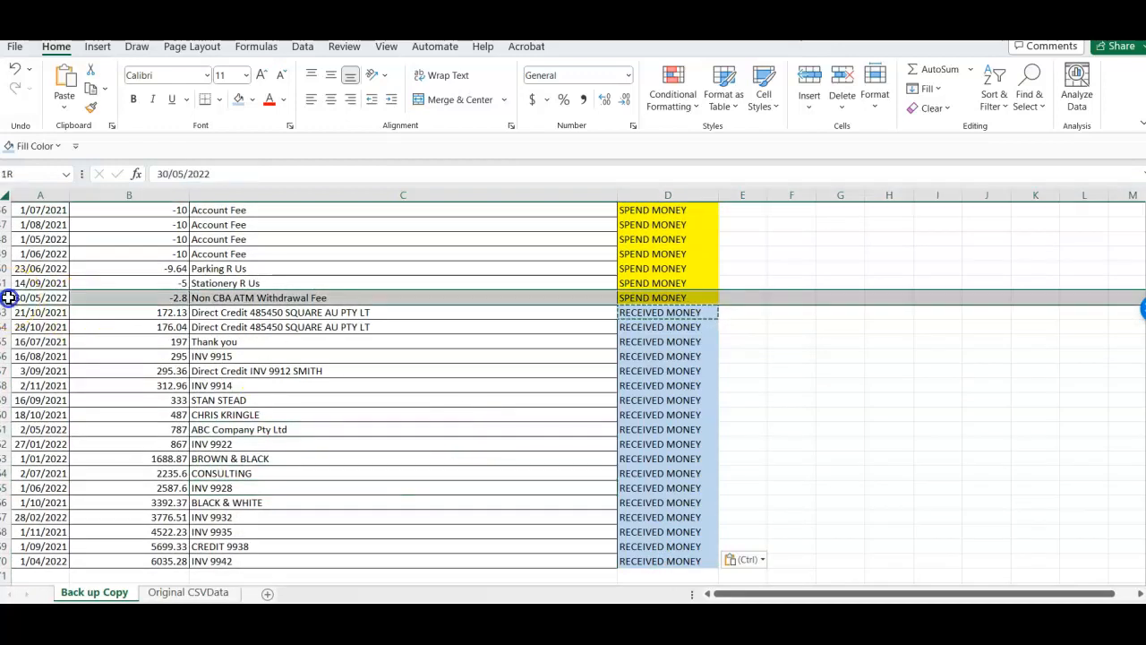
{"action": "left_click_drag", "start_coordinate": [8, 297], "coordinate": [56, 72]}
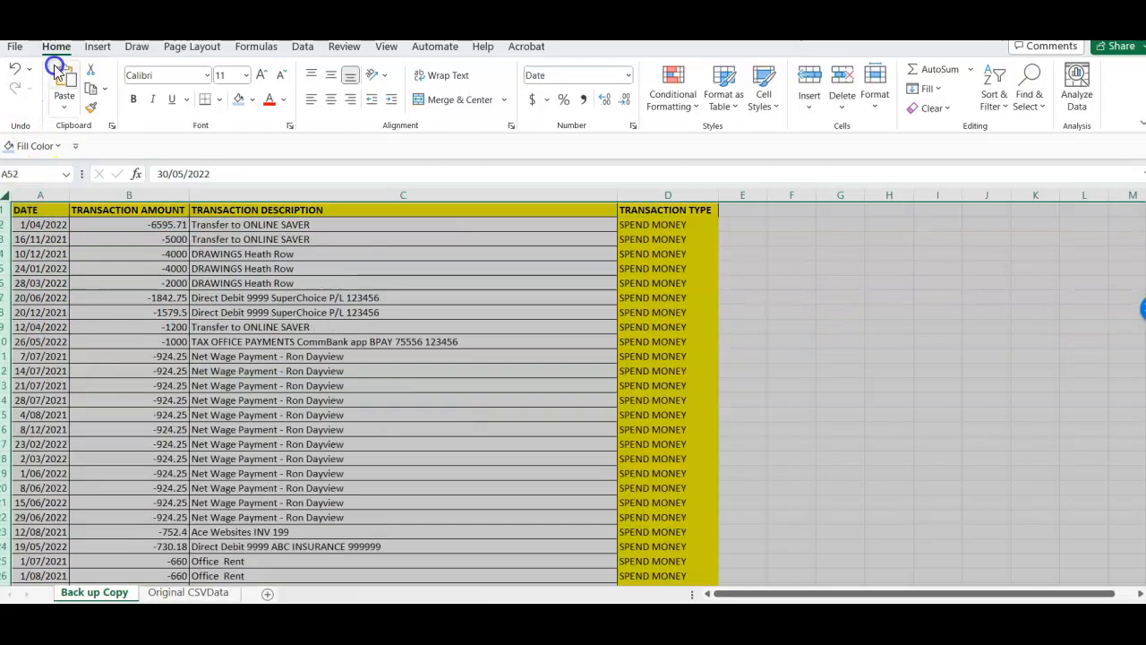
{"action": "key", "text": "ctrl+c"}
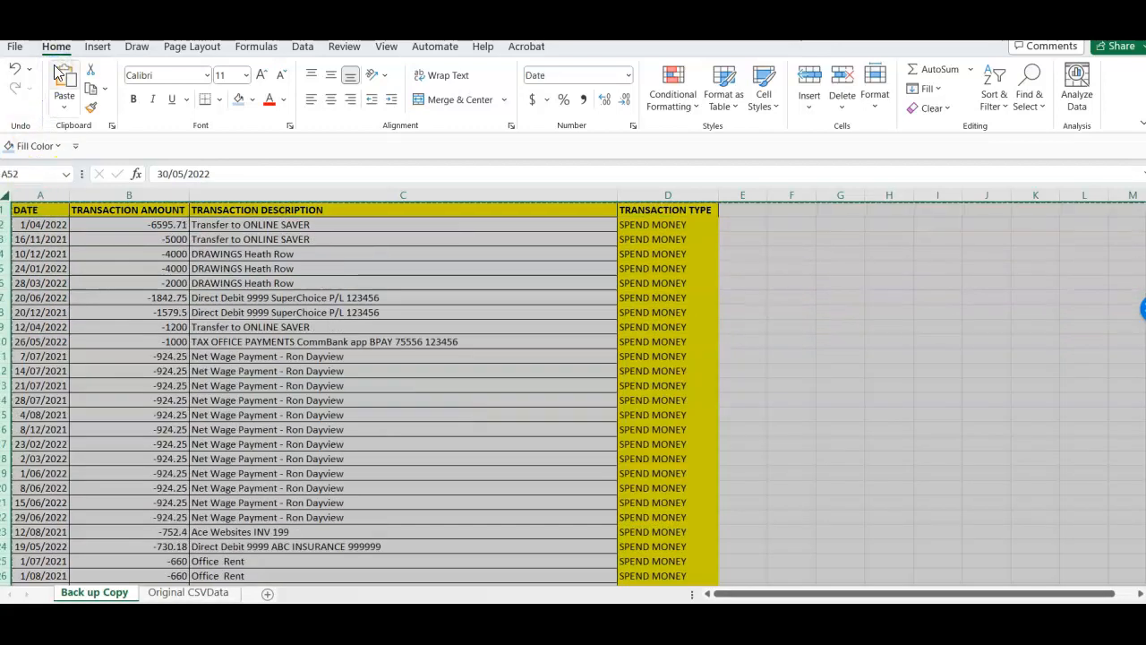
{"action": "left_click", "coordinate": [267, 593]}
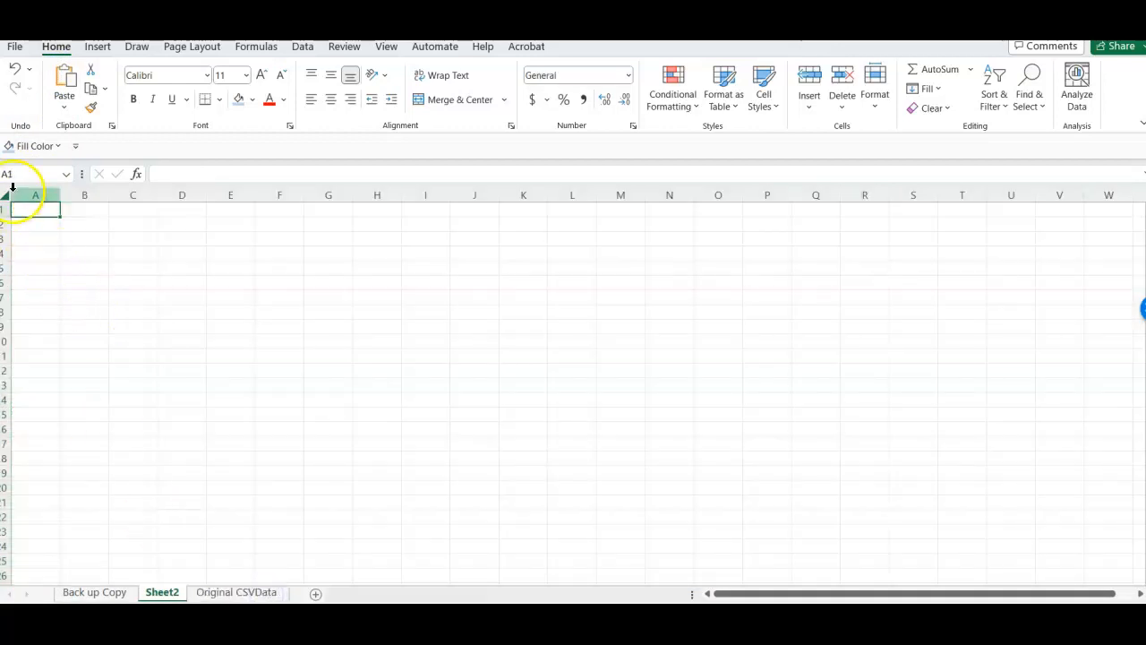
{"action": "left_click", "coordinate": [6, 195]}
{"action": "key", "text": "ctrl+v"}
{"action": "left_click", "coordinate": [197, 379]}
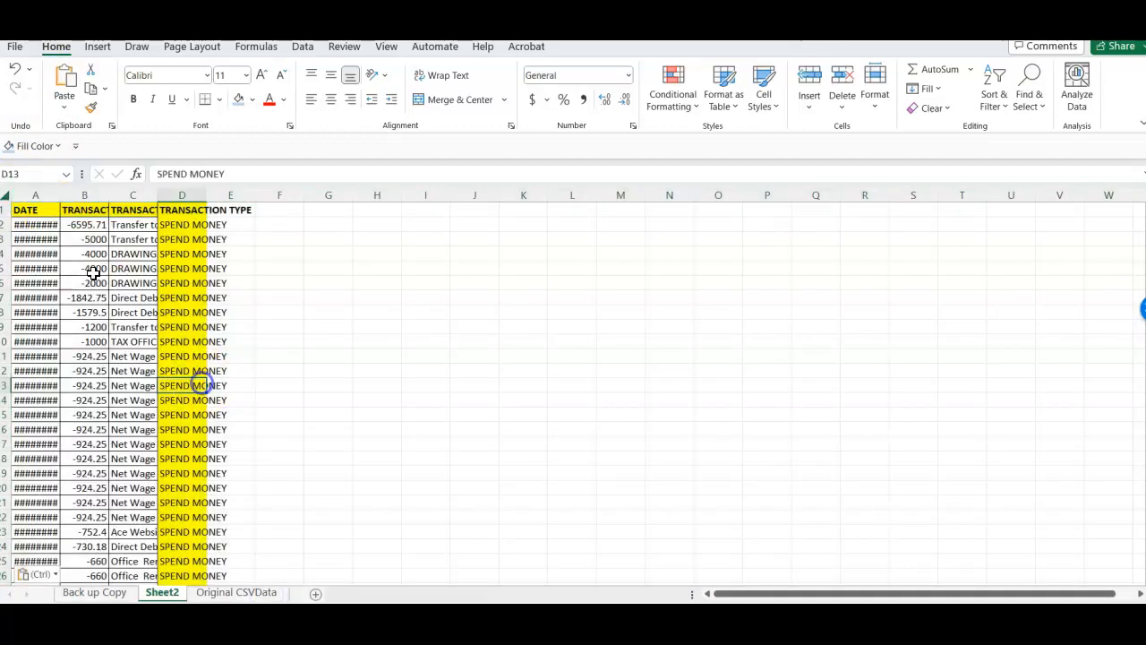
- Autofit all column widths on the new sheet of SPEND MONEY transactions
{"action": "left_click", "coordinate": [6, 194]}
{"action": "double_click", "coordinate": [60, 195]}
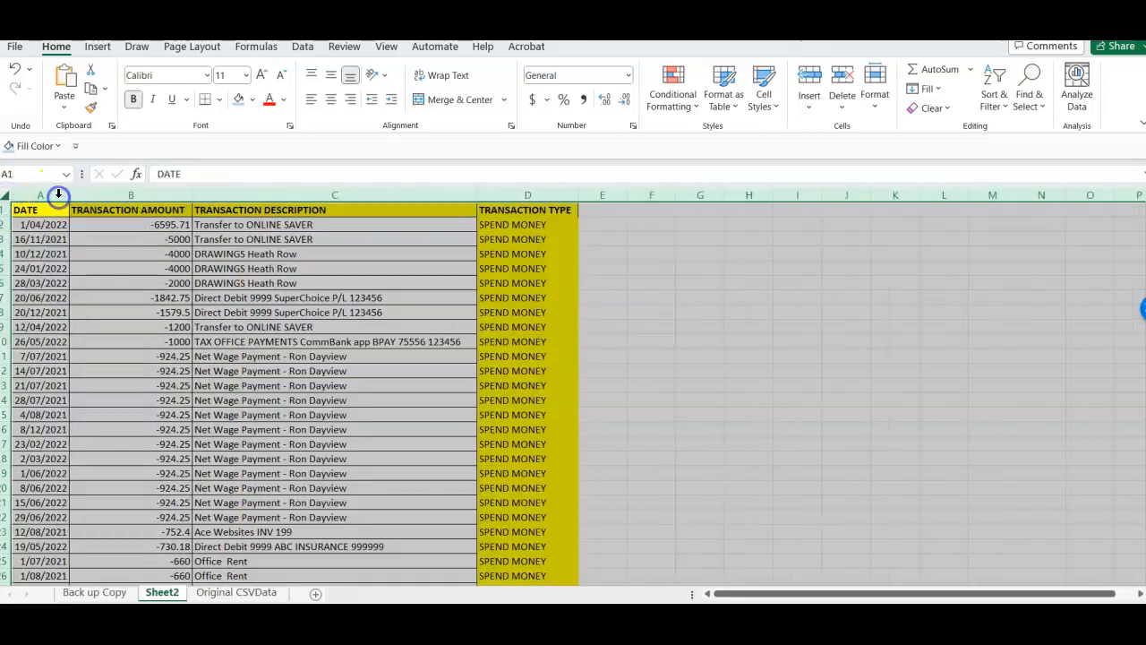
{"action": "left_click", "coordinate": [244, 356]}
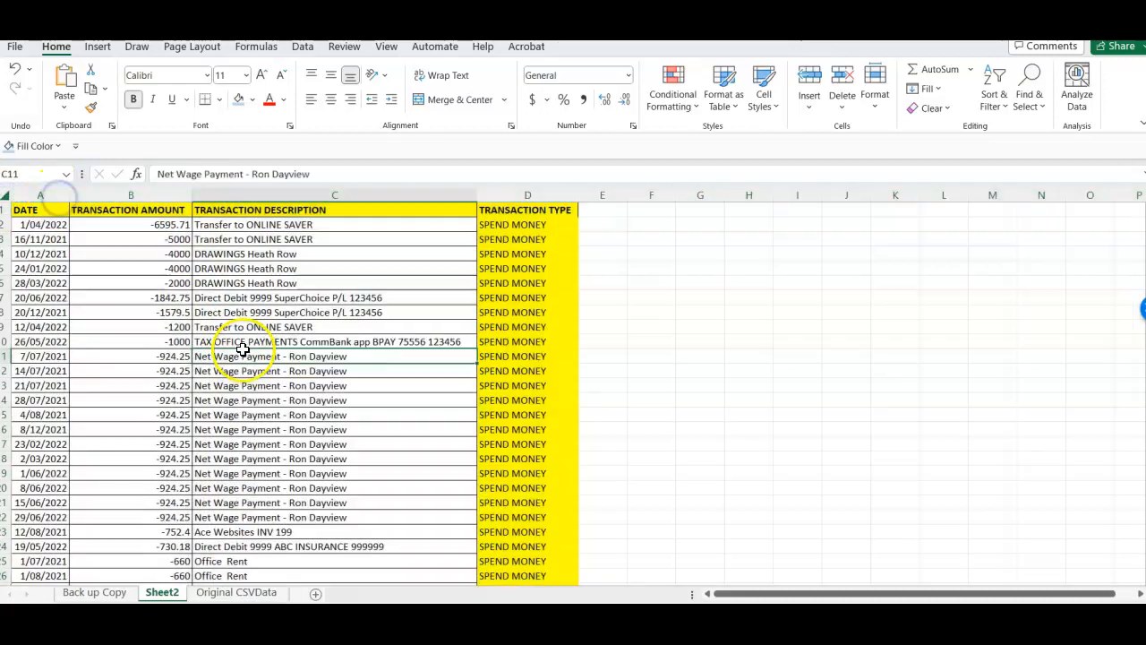
- Rename the new sheet as SPEND MONEY
{"action": "double_click", "coordinate": [161, 593]}
{"action": "type", "text": "SPEND MONEY"}
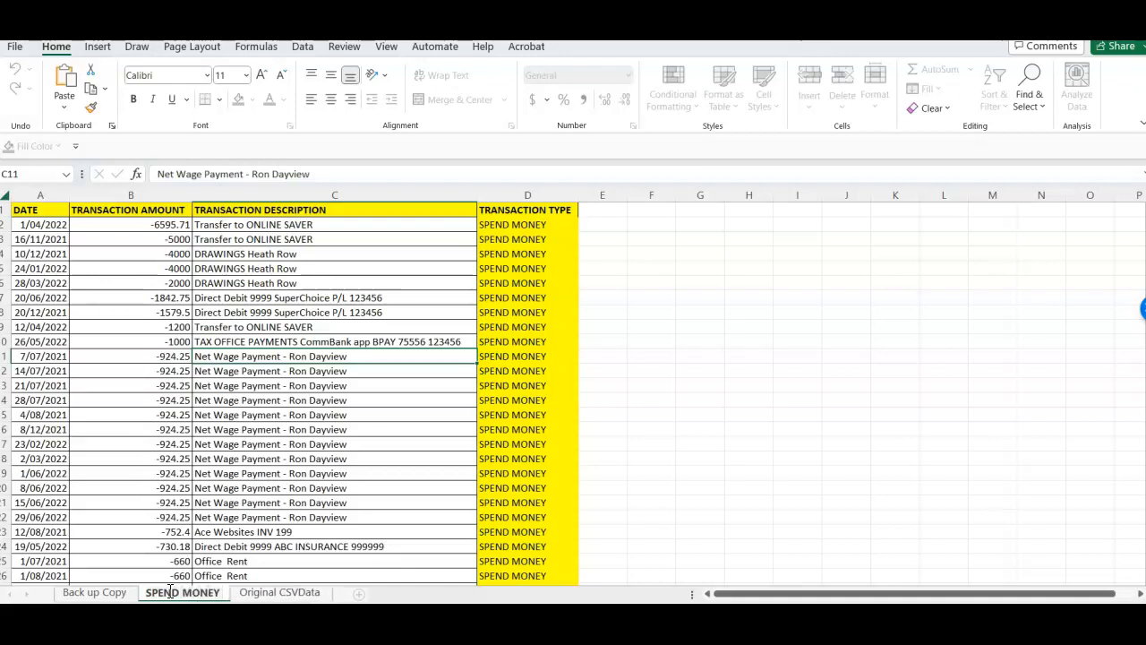
{"action": "left_click", "coordinate": [172, 458]}
- Copy the heading row from the Back up Copy sheet into row 1 of another new sheet
{"action": "left_click", "coordinate": [5, 194]}
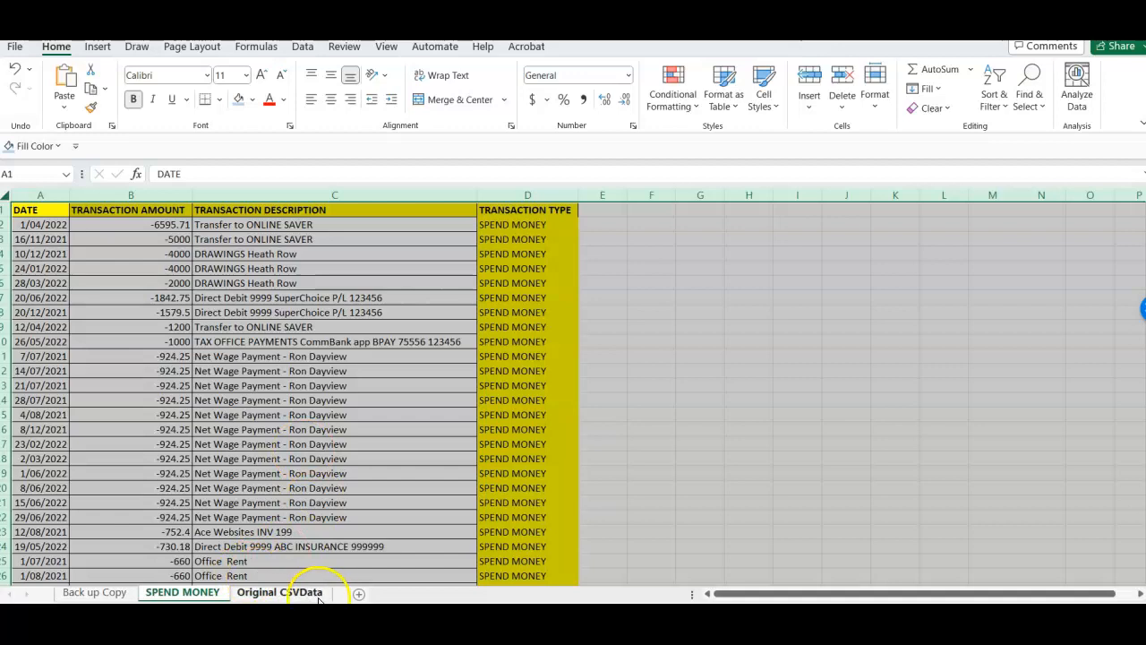
{"action": "left_click", "coordinate": [114, 594]}
{"action": "left_click", "coordinate": [367, 414]}
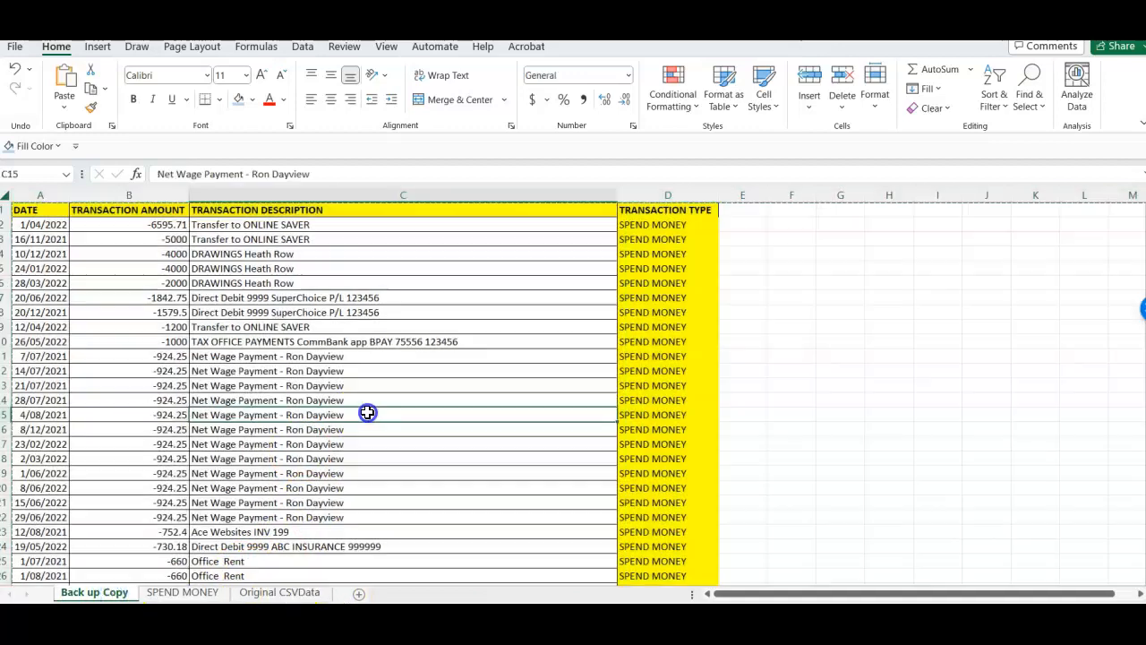
{"action": "left_click", "coordinate": [687, 358]}
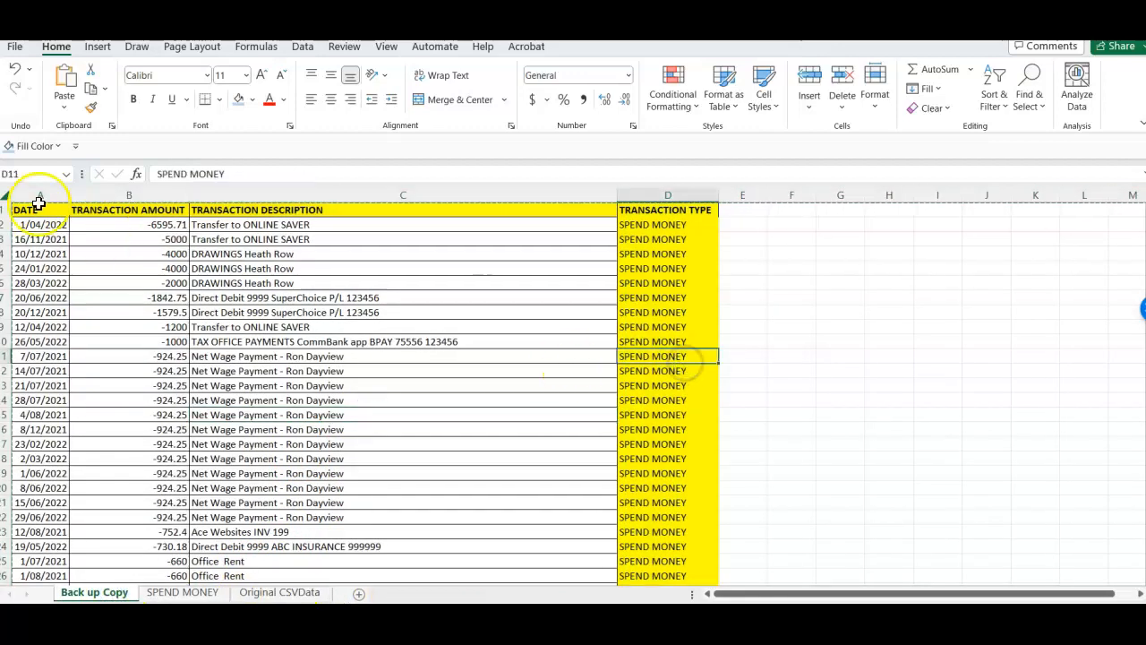
{"action": "left_click", "coordinate": [7, 210]}
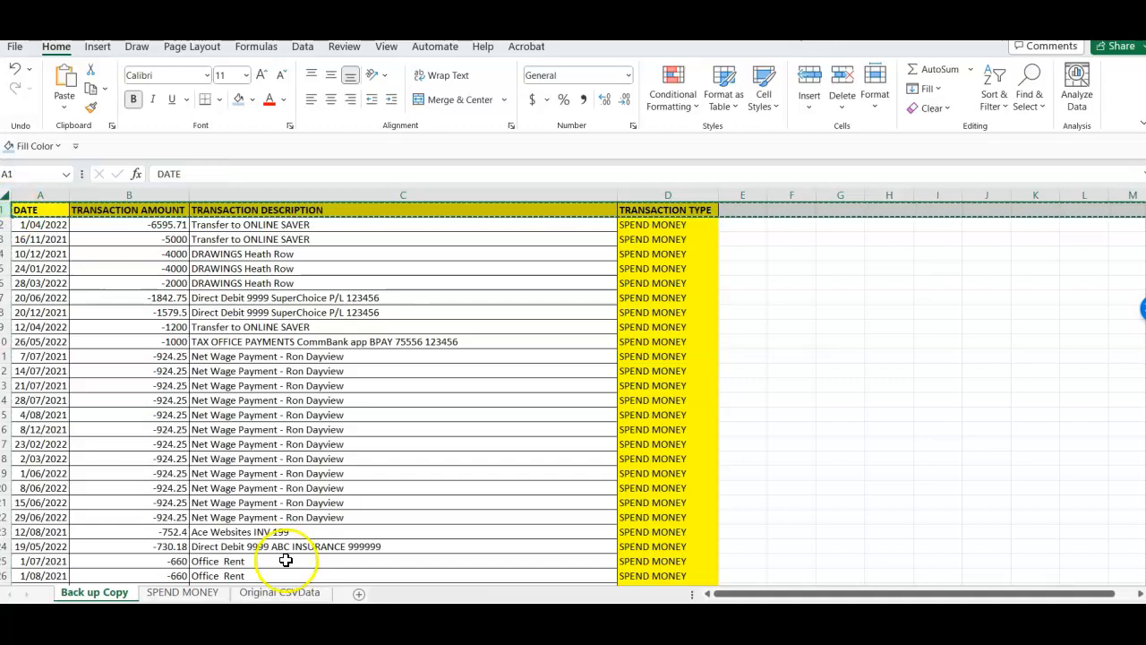
{"action": "left_click", "coordinate": [358, 592]}
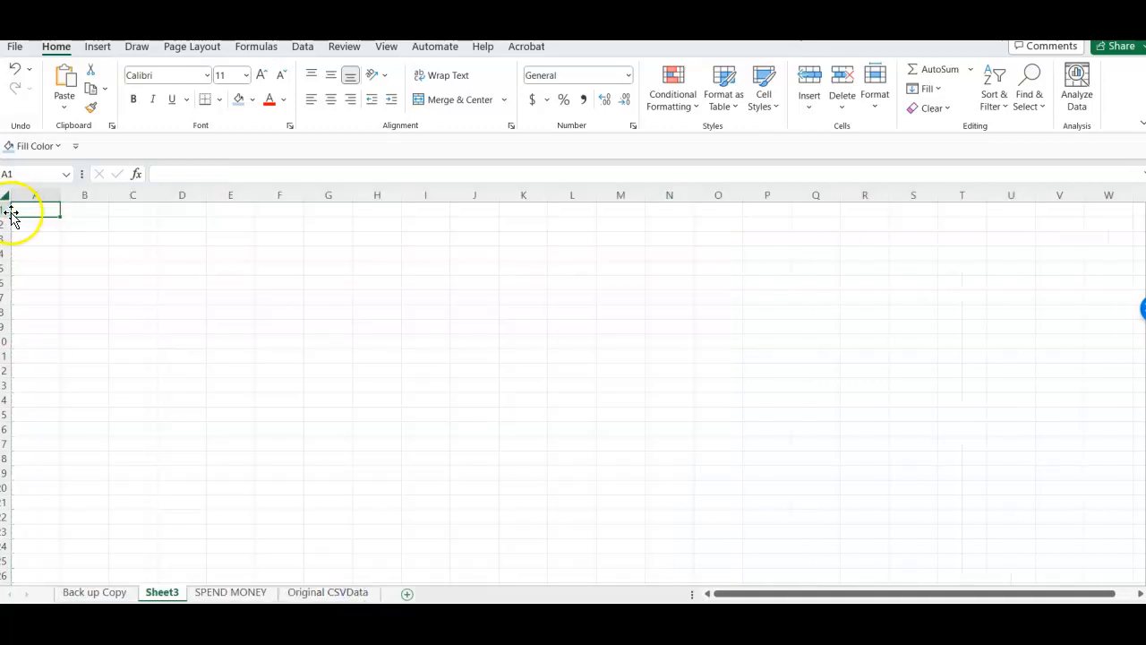
{"action": "left_click", "coordinate": [9, 208]}
{"action": "key", "text": "ctrl+v"}
{"action": "left_click", "coordinate": [199, 342]}
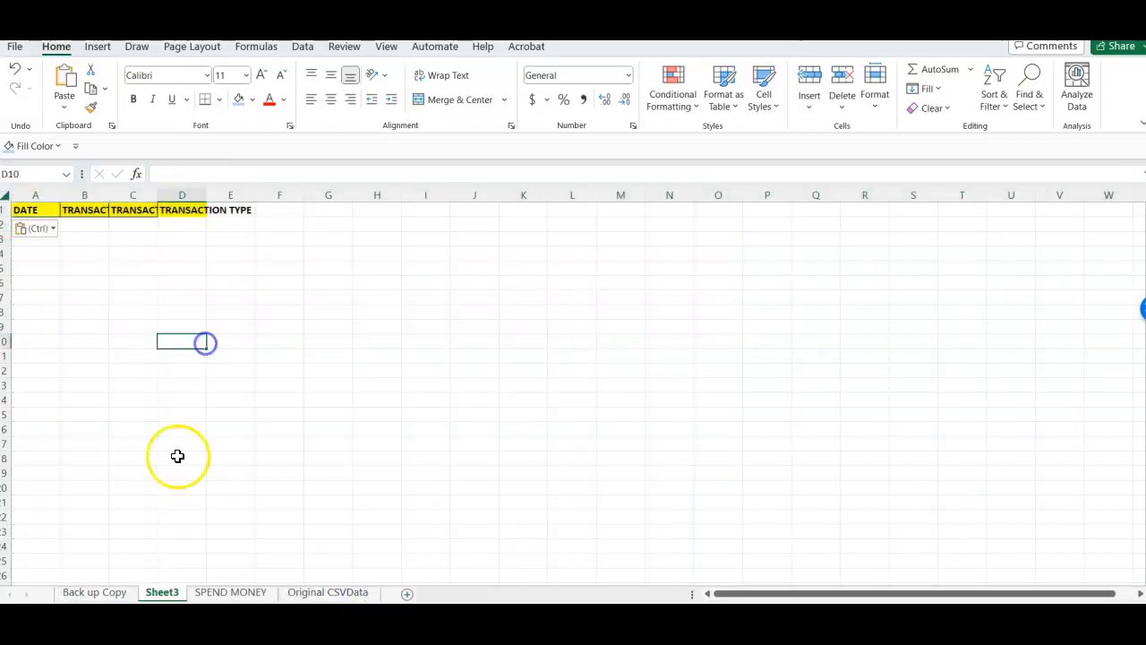
- Rename the sheet that holds only the headings as RECEIVED MONEY
{"action": "left_click", "coordinate": [163, 593]}
{"action": "type", "text": "RECIVED"}
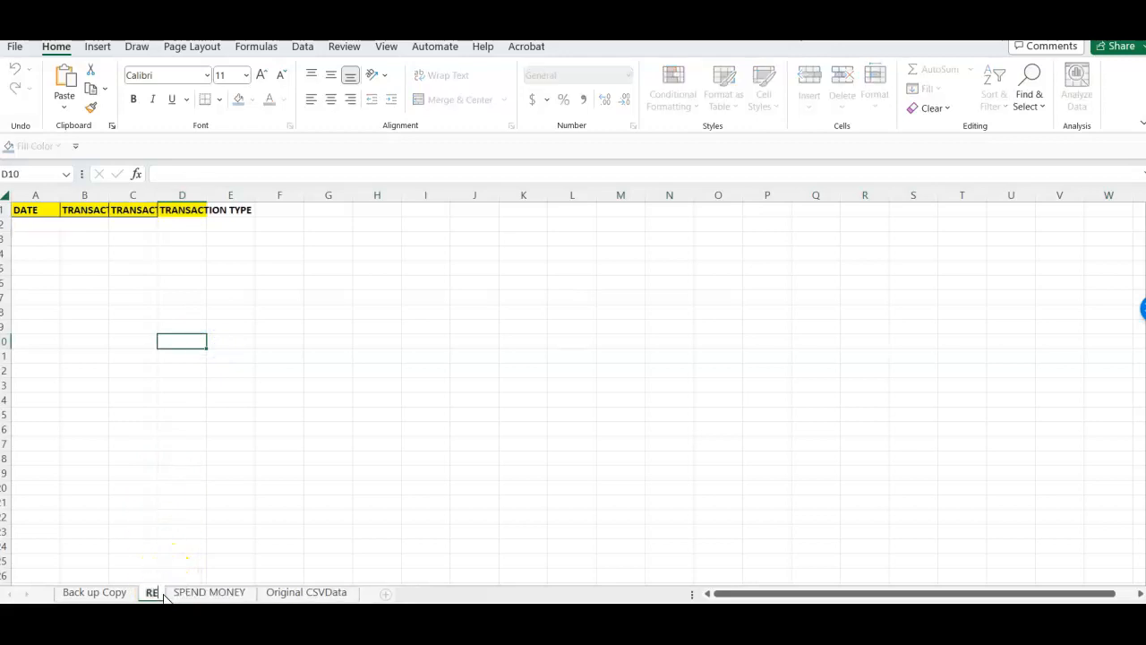
{"action": "key", "text": "BackSpace"}
{"action": "key", "text": "BackSpace"}
{"action": "key", "text": "BackSpace"}
{"action": "key", "text": "BackSpace"}
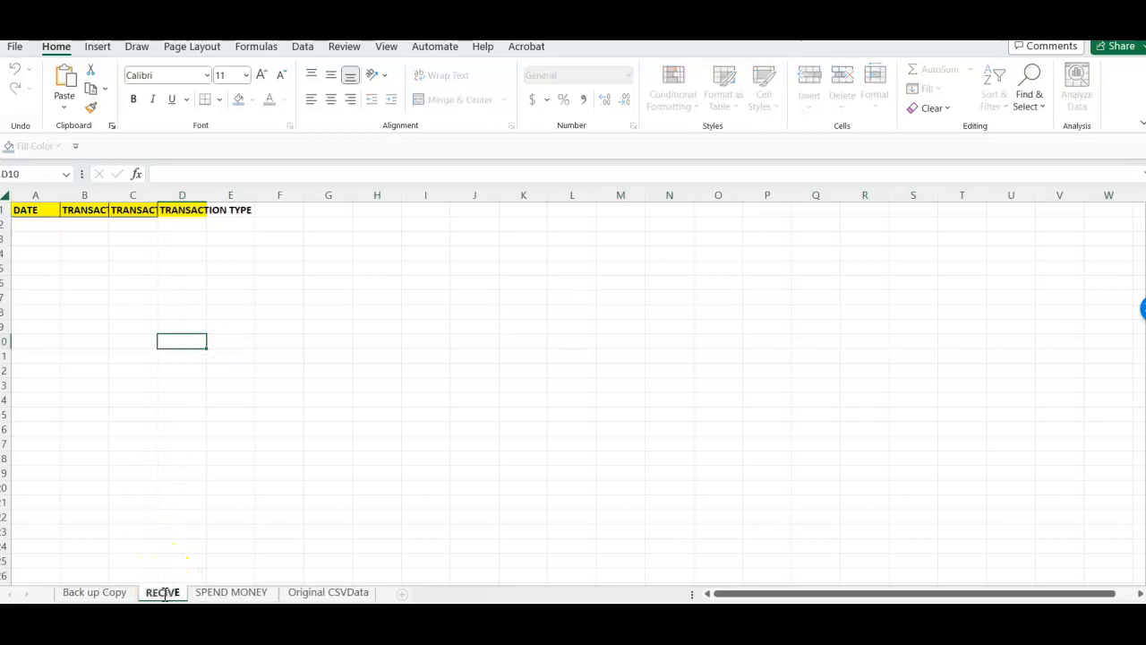
{"action": "type", "text": "E"}
{"action": "type", "text": "IVED MONEY"}
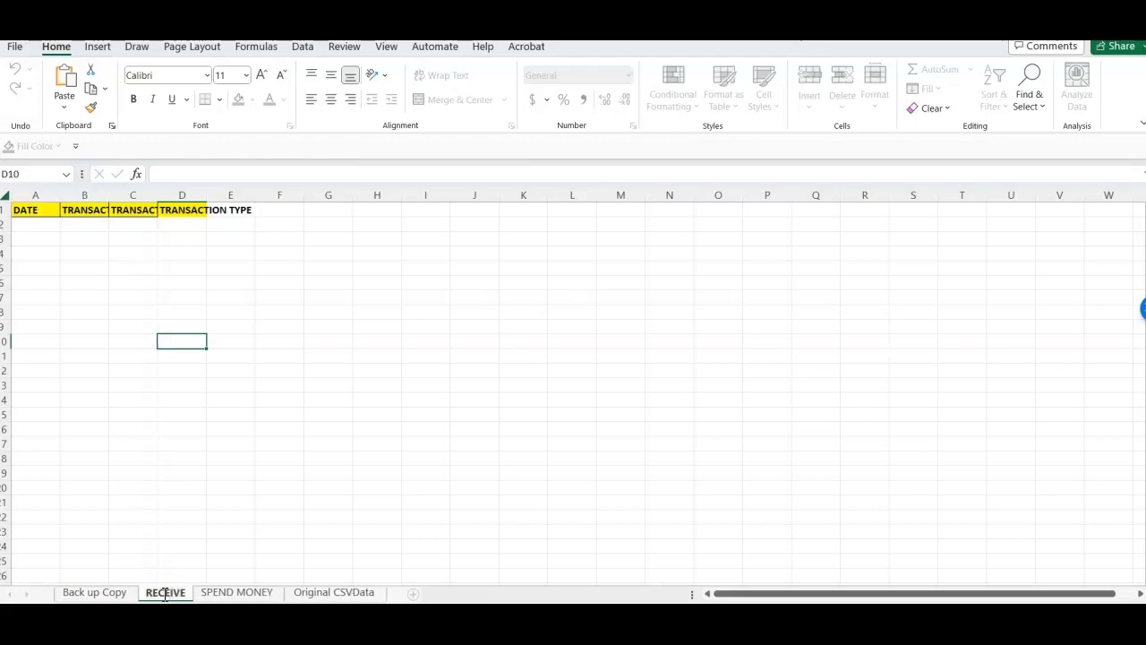
{"action": "left_click", "coordinate": [274, 477]}
- Copy the RECEIVED MONEY rows 53 to 70 from Back up Copy into the RECEIVED MONEY sheet, starting at A2
{"action": "left_click", "coordinate": [93, 592]}
{"action": "left_click", "coordinate": [275, 416]}
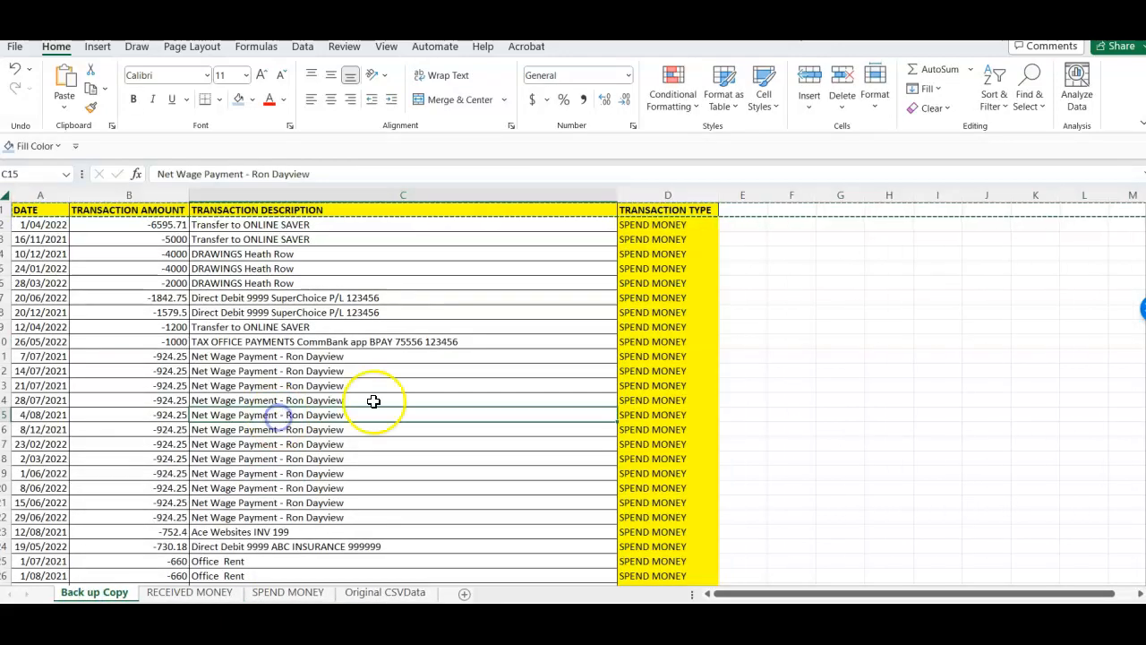
{"action": "key", "text": "Page_Down"}
{"action": "key", "text": "Page_Down"}
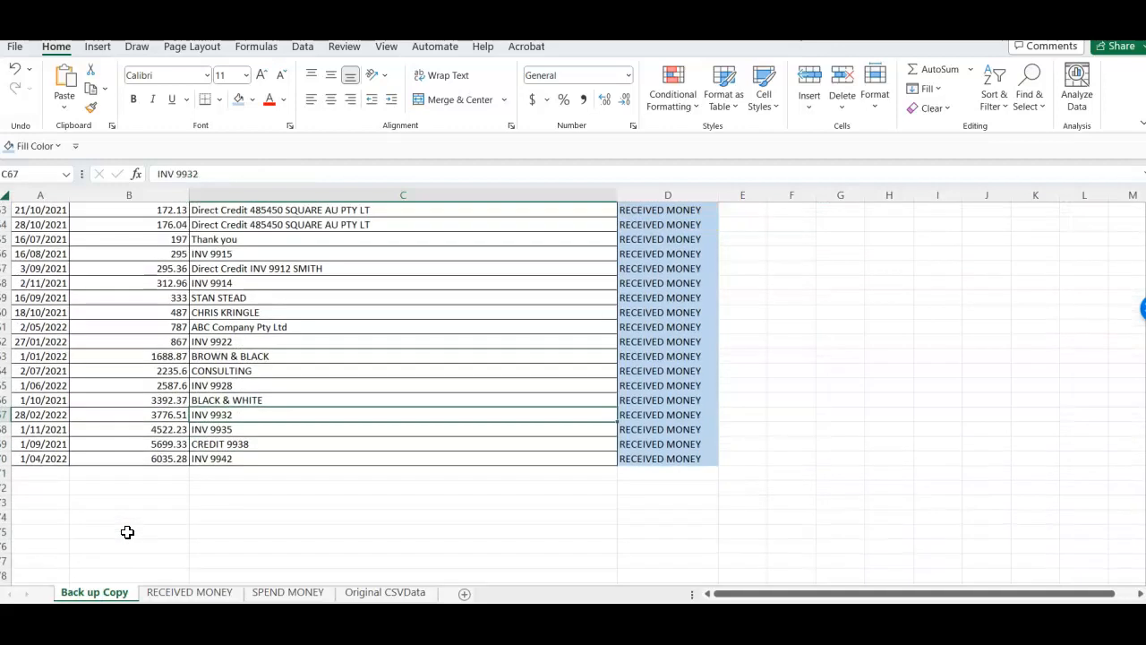
{"action": "left_click_drag", "start_coordinate": [8, 458], "coordinate": [108, 335]}
{"action": "key", "text": "ctrl+c"}
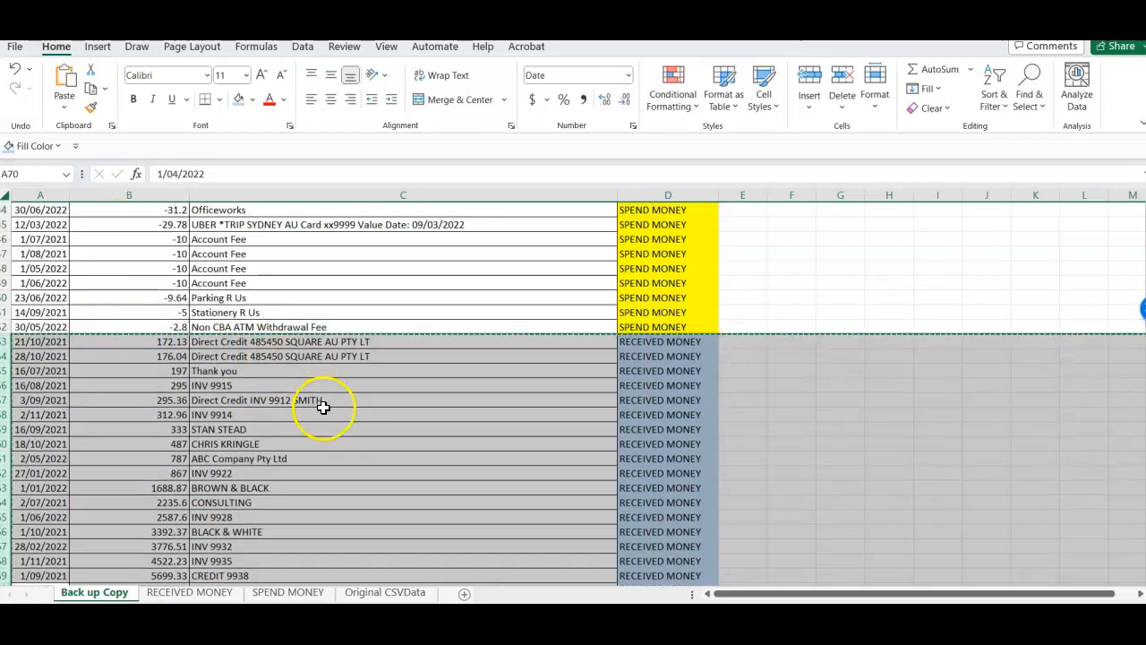
{"action": "left_click", "coordinate": [321, 423]}
{"action": "left_click", "coordinate": [185, 592]}
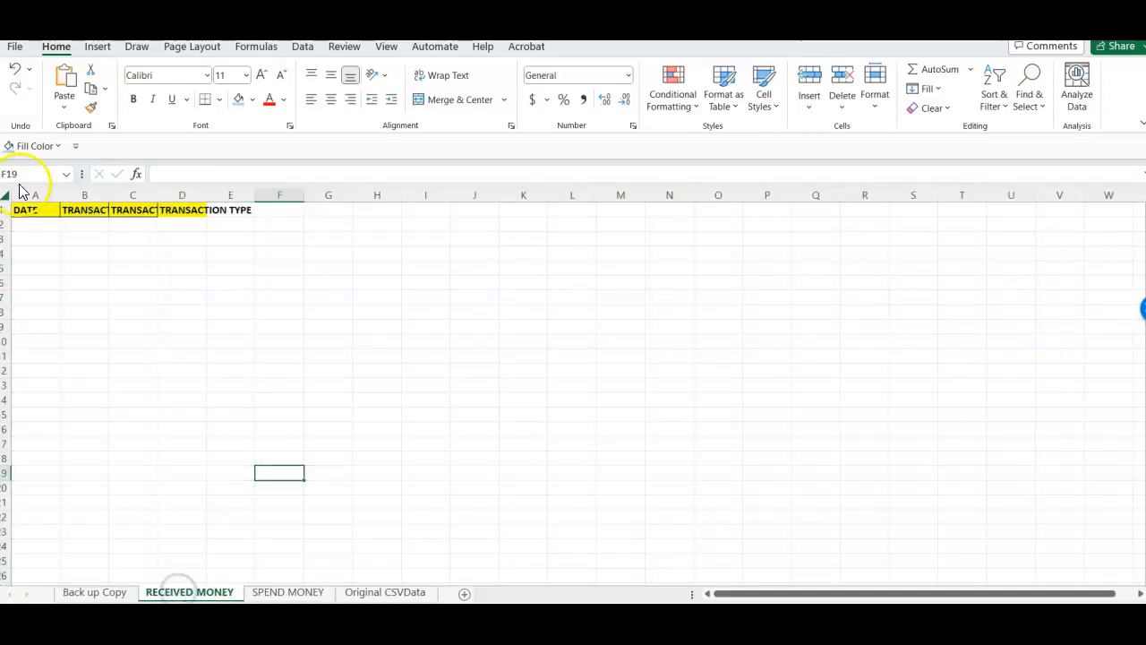
{"action": "left_click", "coordinate": [31, 225]}
{"action": "key", "text": "ctrl+v"}
{"action": "left_click", "coordinate": [127, 283]}
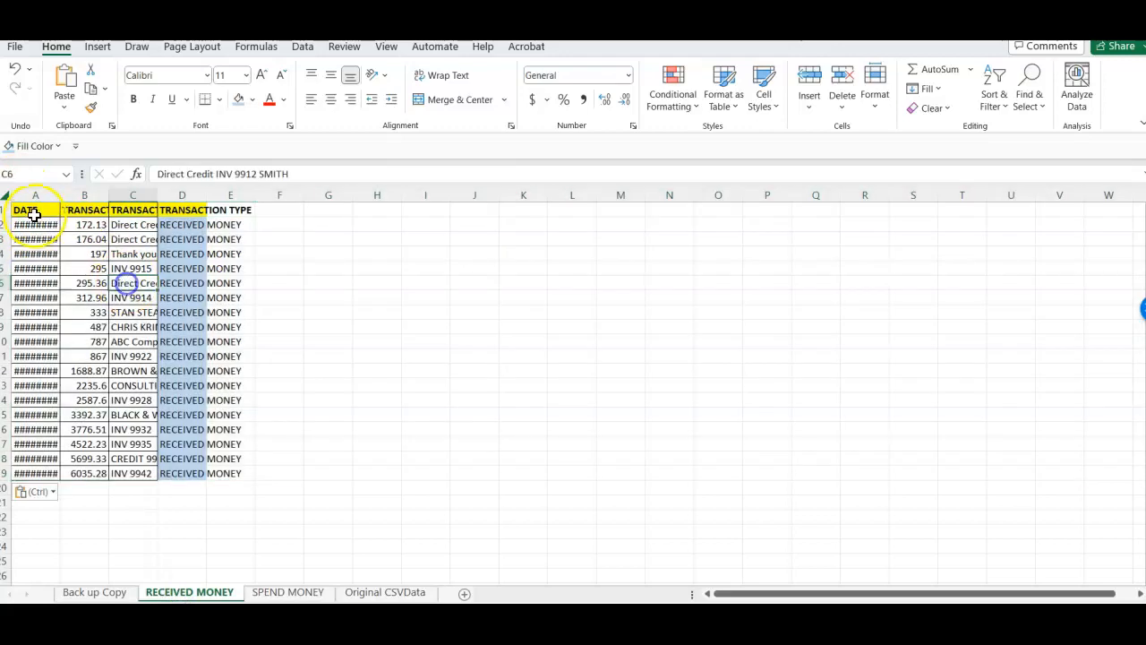
- Autofit all column widths on the RECEIVED MONEY sheet
{"action": "left_click", "coordinate": [6, 195]}
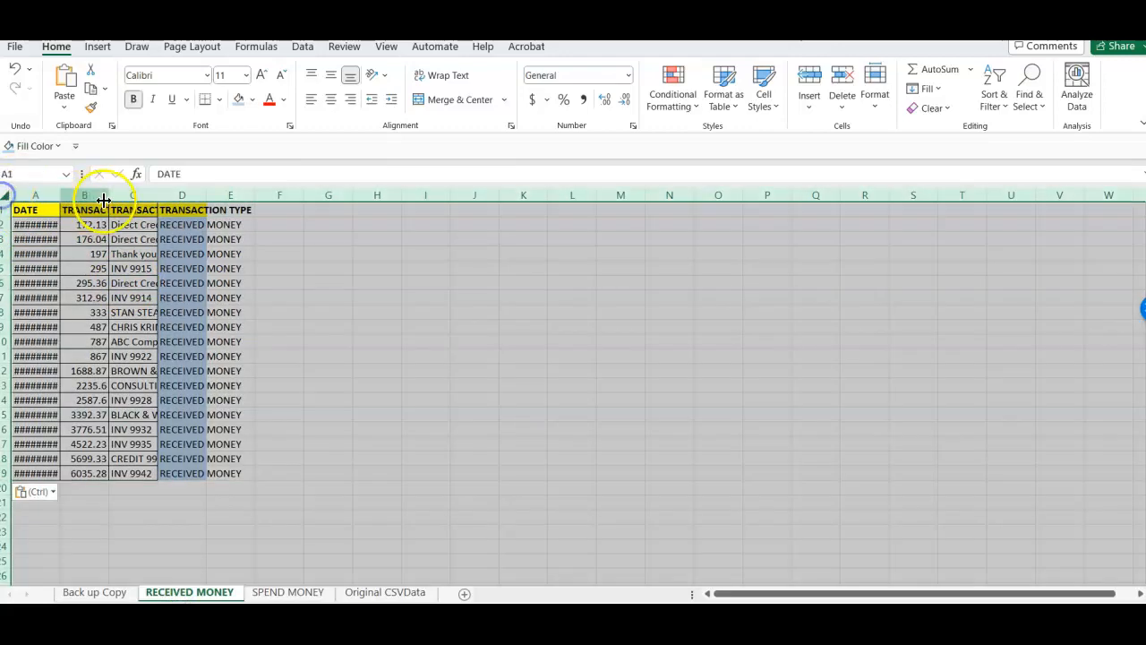
{"action": "double_click", "coordinate": [56, 198]}
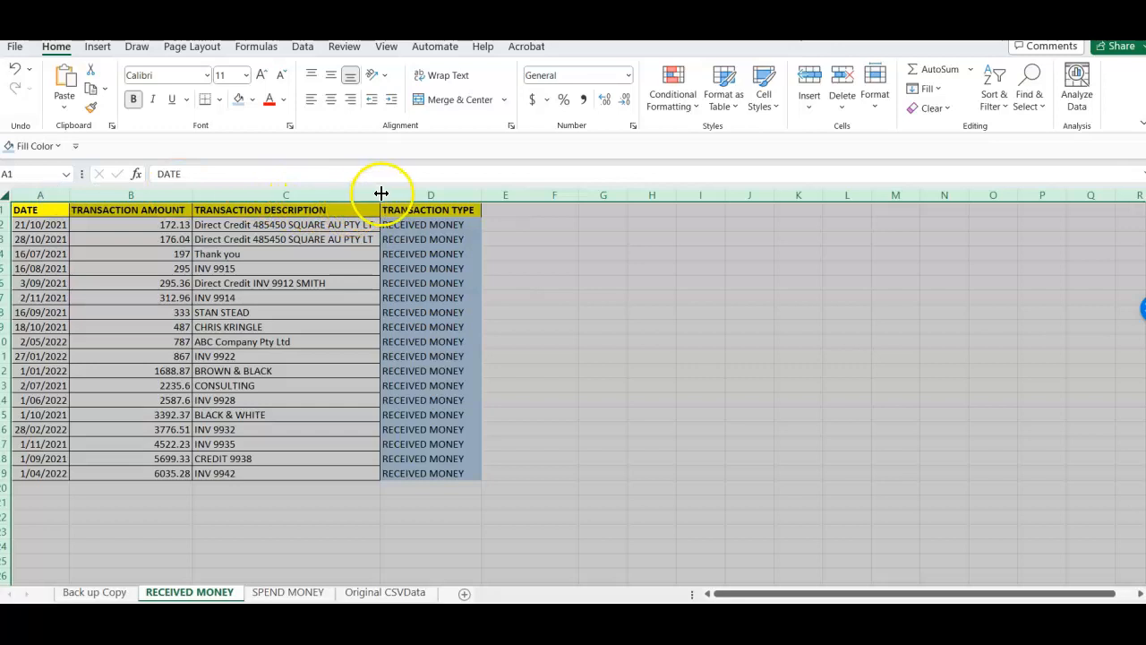
{"action": "left_click", "coordinate": [259, 503]}
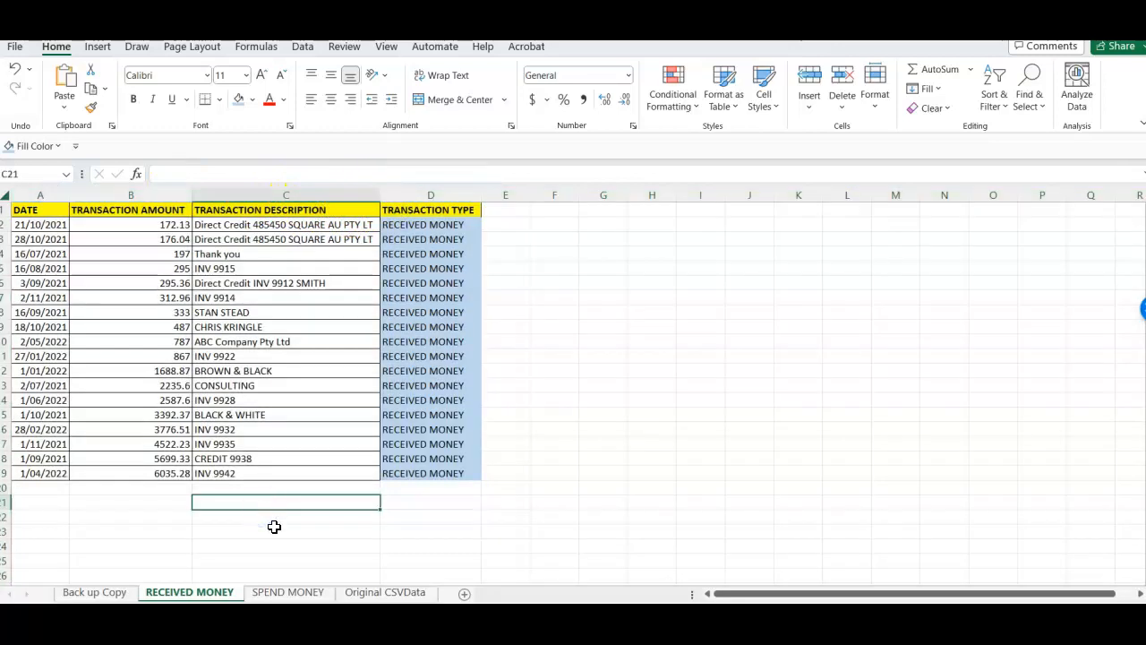